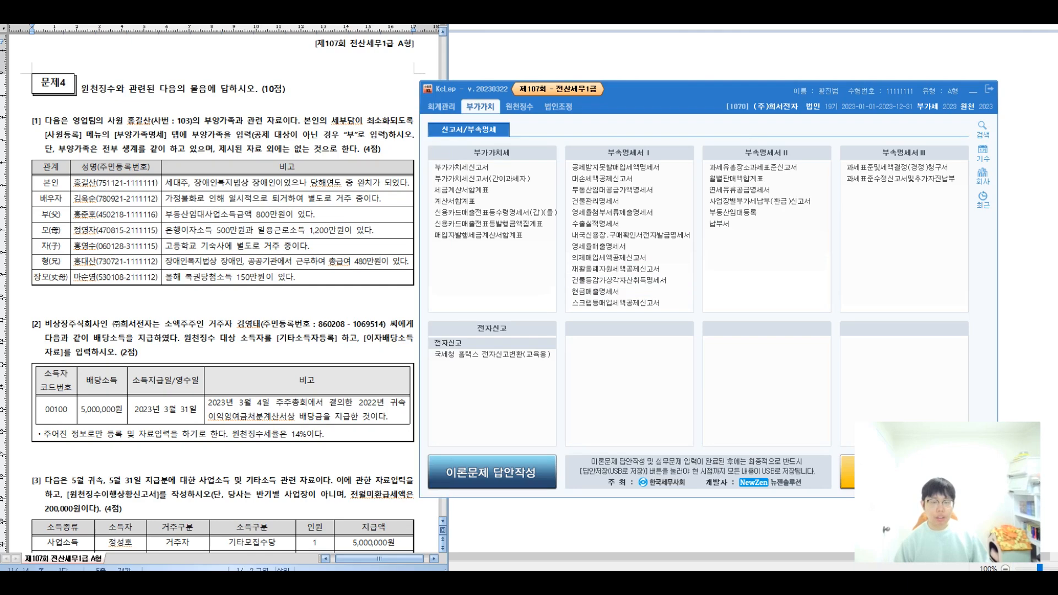
# Switch to the 원천징수 menus and show employee 103's 부양가족명세 dependents tab.
pyautogui.click(519, 107)
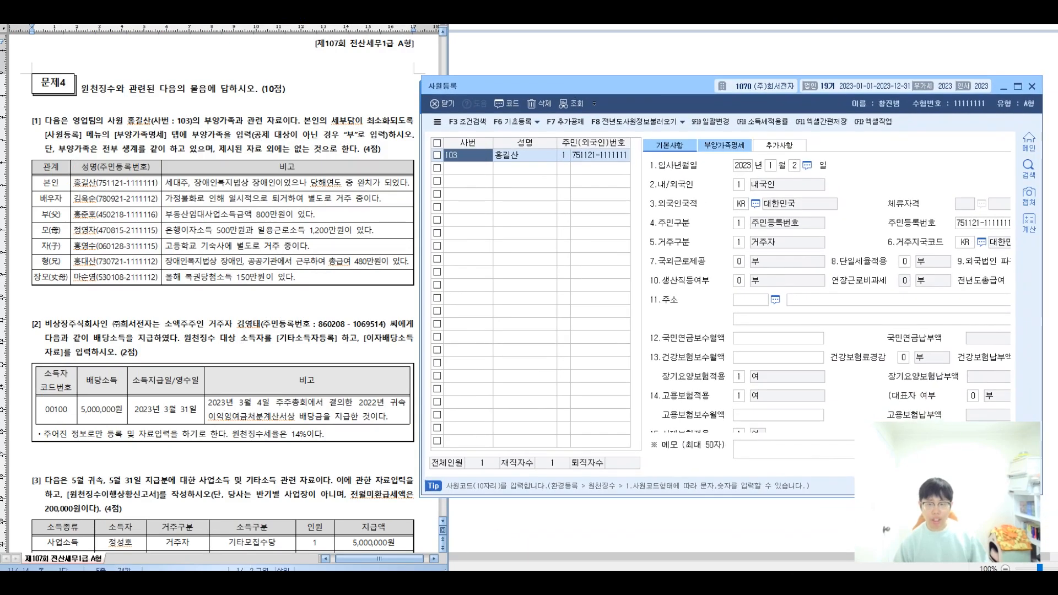
pyautogui.click(724, 145)
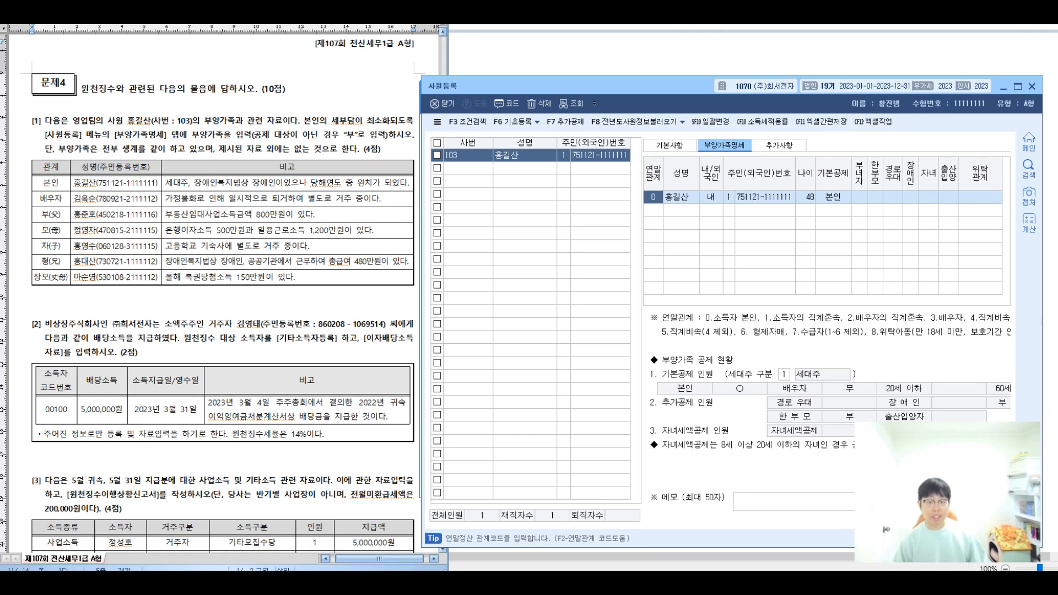
# Select the blank row under 본인 and bring the exam's dependents table to the front.
pyautogui.click(654, 210)
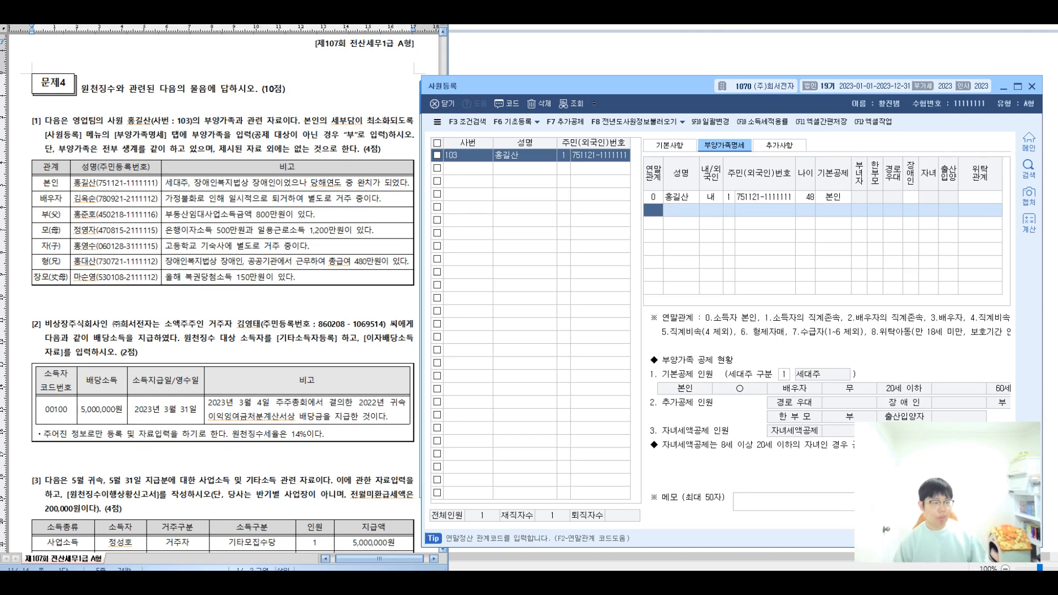
pyautogui.click(109, 167)
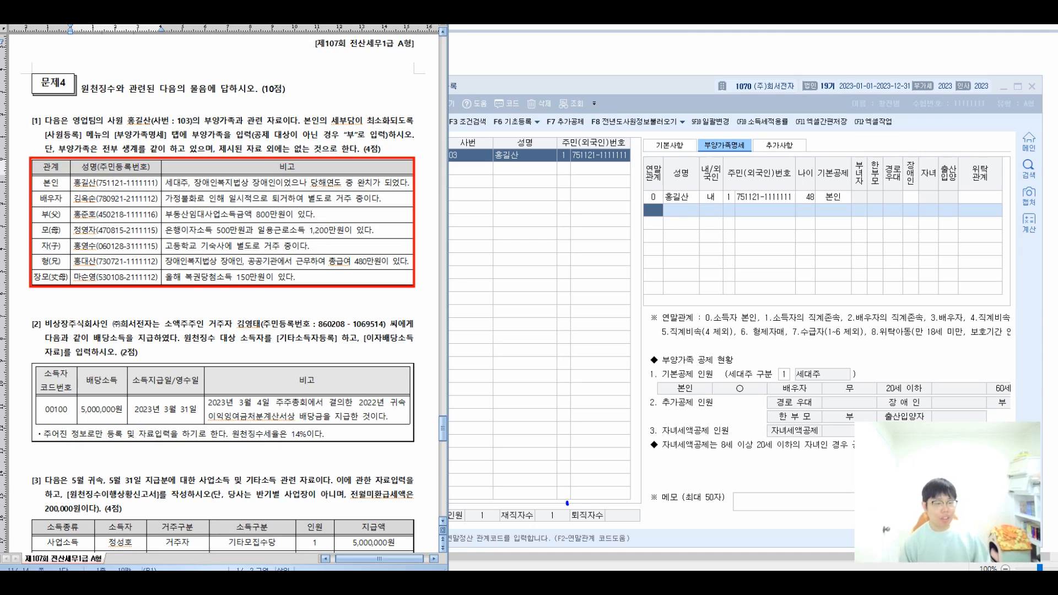
# Circle the spouse's moving-out remark and handwrite the criteria: family OK, 나이X, income 100만원 이하.
pyautogui.moveTo(275, 211)
pyautogui.mouseDown()
pyautogui.moveTo(269, 186)
pyautogui.moveTo(286, 212)
pyautogui.moveTo(338, 184)
pyautogui.moveTo(317, 210)
pyautogui.mouseUp()
pyautogui.moveTo(145, 119); pyautogui.dragTo(128, 182)
pyautogui.moveTo(90, 75); pyautogui.dragTo(81, 105)
pyautogui.moveTo(88, 89); pyautogui.dragTo(105, 115)
pyautogui.moveTo(106, 88)
pyautogui.mouseDown()
pyautogui.moveTo(117, 87)
pyautogui.moveTo(126, 110)
pyautogui.moveTo(188, 114)
pyautogui.moveTo(203, 81)
pyautogui.moveTo(251, 60)
pyautogui.moveTo(299, 89)
pyautogui.mouseUp()
pyautogui.moveTo(303, 52)
pyautogui.mouseDown()
pyautogui.moveTo(314, 80)
pyautogui.moveTo(346, 62)
pyautogui.moveTo(367, 88)
pyautogui.moveTo(384, 60)
pyautogui.moveTo(395, 81)
pyautogui.mouseUp()
pyautogui.moveTo(411, 61)
pyautogui.mouseDown()
pyautogui.moveTo(411, 80)
pyautogui.moveTo(458, 80)
pyautogui.mouseUp()
pyautogui.moveTo(461, 53)
pyautogui.mouseDown()
pyautogui.moveTo(467, 77)
pyautogui.moveTo(467, 62)
pyautogui.mouseUp()
pyautogui.moveTo(477, 47); pyautogui.dragTo(477, 62)
pyautogui.moveTo(481, 55)
pyautogui.mouseDown()
pyautogui.moveTo(499, 86)
pyautogui.moveTo(482, 81)
pyautogui.mouseUp()
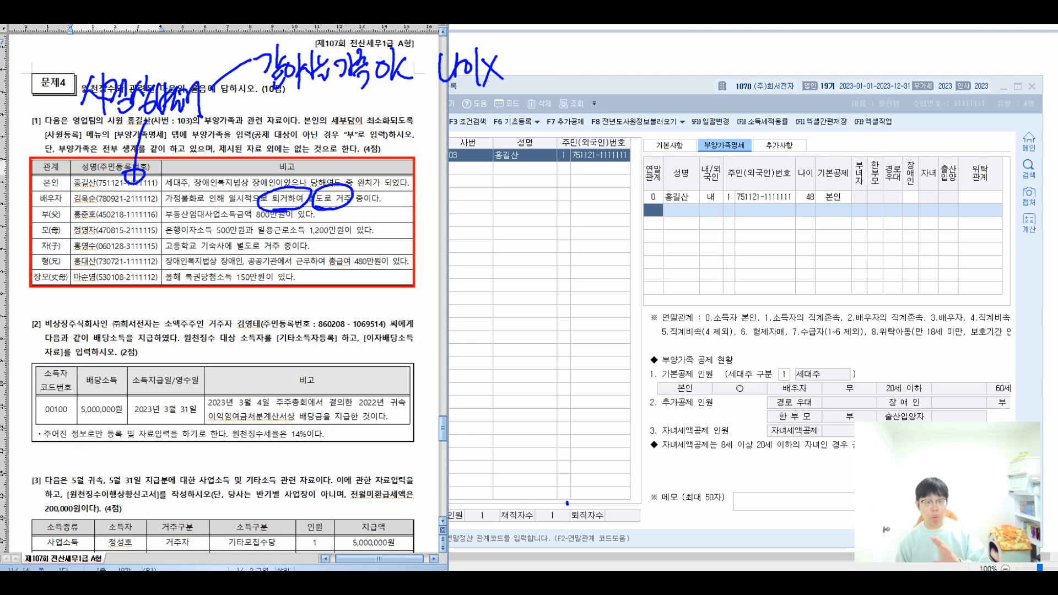
pyautogui.moveTo(538, 39)
pyautogui.mouseDown()
pyautogui.moveTo(550, 74)
pyautogui.moveTo(651, 72)
pyautogui.mouseUp()
pyautogui.moveTo(662, 46)
pyautogui.mouseDown()
pyautogui.moveTo(664, 80)
pyautogui.moveTo(676, 75)
pyautogui.mouseUp()
pyautogui.moveTo(676, 61); pyautogui.dragTo(700, 49)
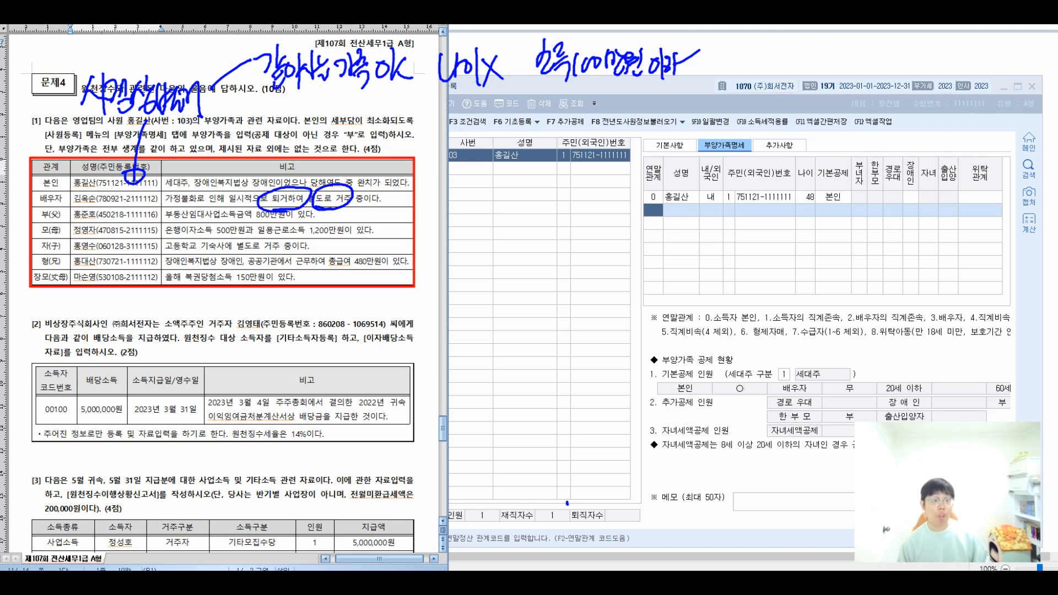
# Add a handwritten 2023 note beside the points label, marked with an (X).
pyautogui.moveTo(226, 105); pyautogui.dragTo(275, 99)
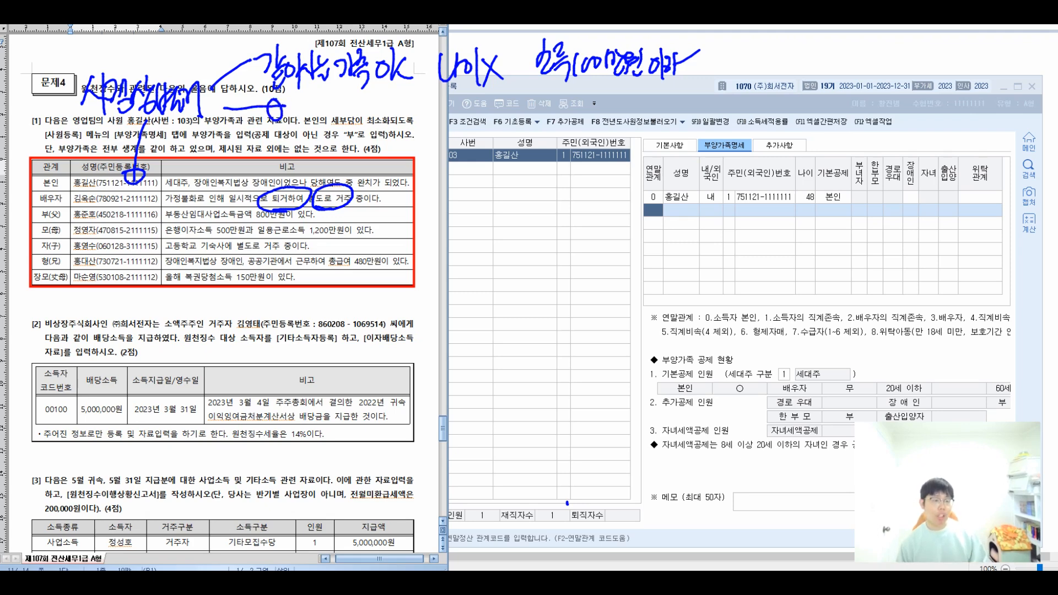
pyautogui.moveTo(307, 100)
pyautogui.mouseDown()
pyautogui.moveTo(333, 127)
pyautogui.moveTo(386, 98)
pyautogui.moveTo(431, 140)
pyautogui.moveTo(444, 105)
pyautogui.moveTo(461, 136)
pyautogui.mouseUp()
pyautogui.moveTo(499, 99); pyautogui.dragTo(494, 140)
pyautogui.moveTo(565, 98); pyautogui.dragTo(568, 133)
pyautogui.moveTo(516, 99)
pyautogui.mouseDown()
pyautogui.moveTo(540, 141)
pyautogui.moveTo(519, 149)
pyautogui.mouseUp()
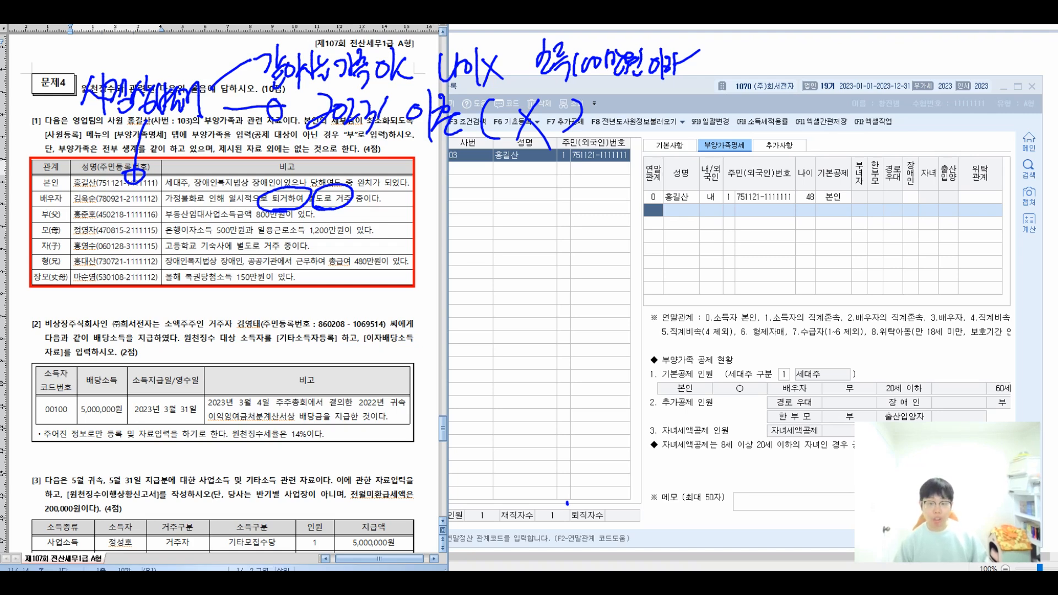
# Enter the spouse as relation 3 with her name and resident number, then box the father's 800만원 income.
pyautogui.hotkey('alt', 'Tab')
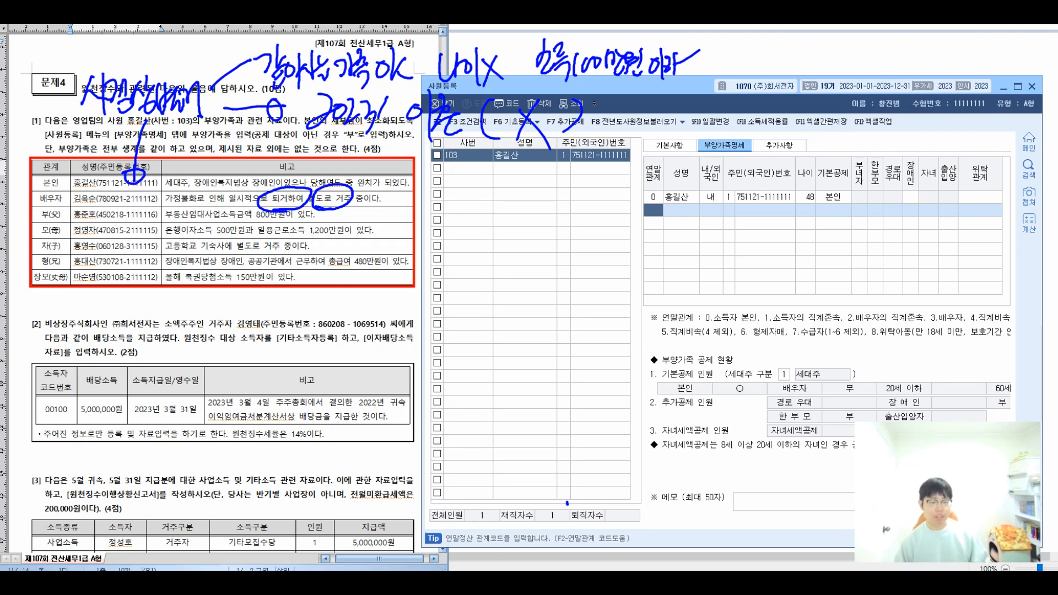
pyautogui.press('Return')
pyautogui.press('Return')
pyautogui.press('Return')
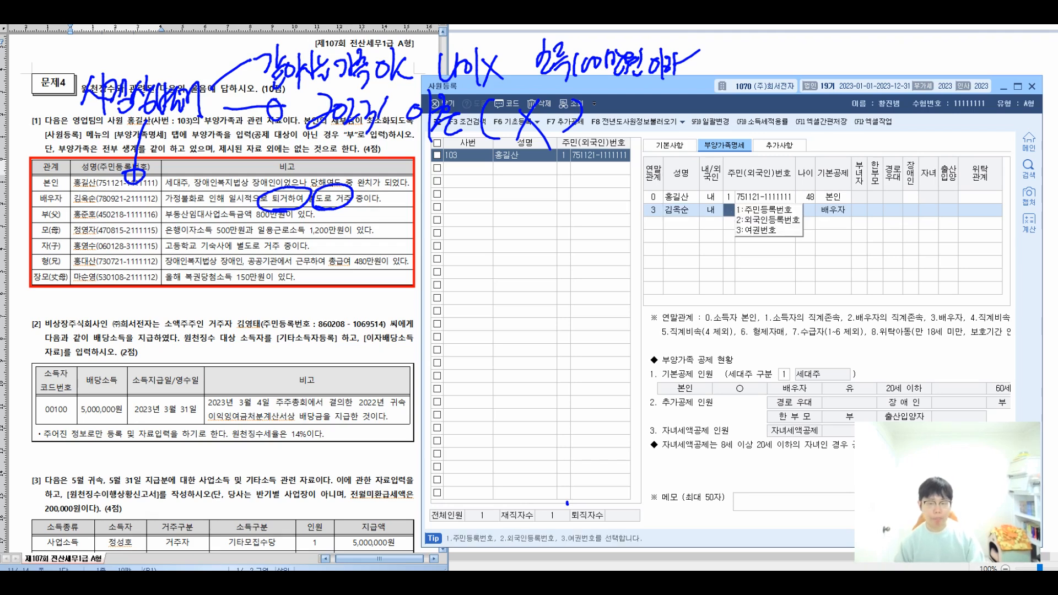
pyautogui.press('Return')
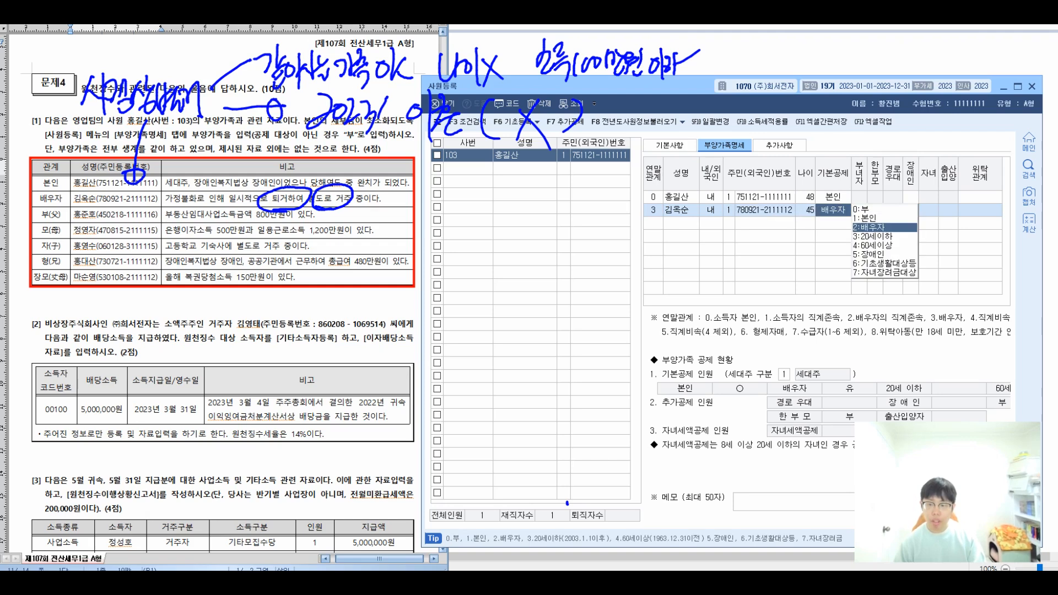
pyautogui.press('Return')
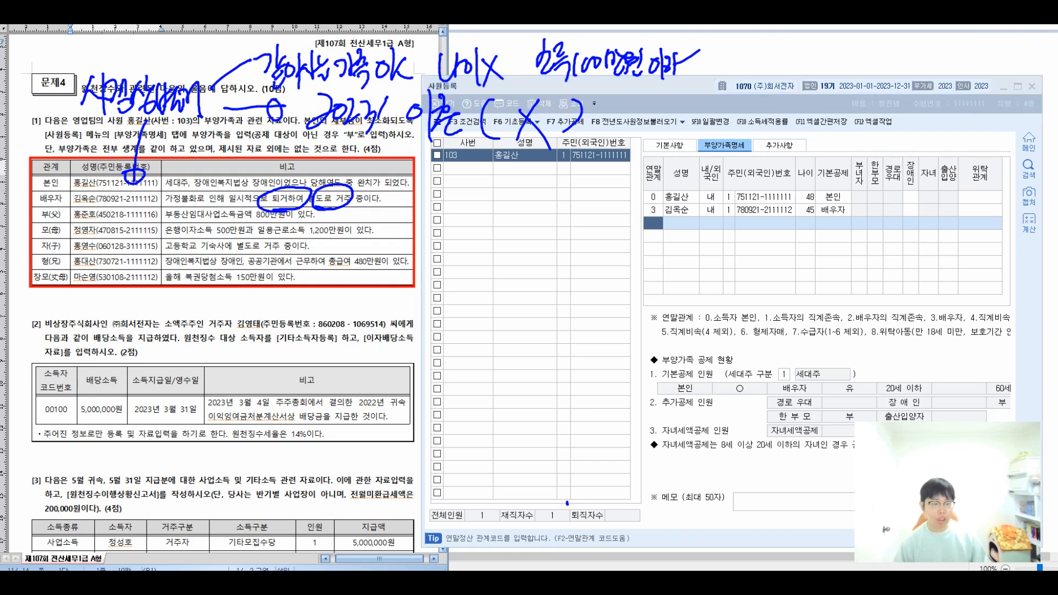
pyautogui.moveTo(252, 207); pyautogui.dragTo(293, 221)
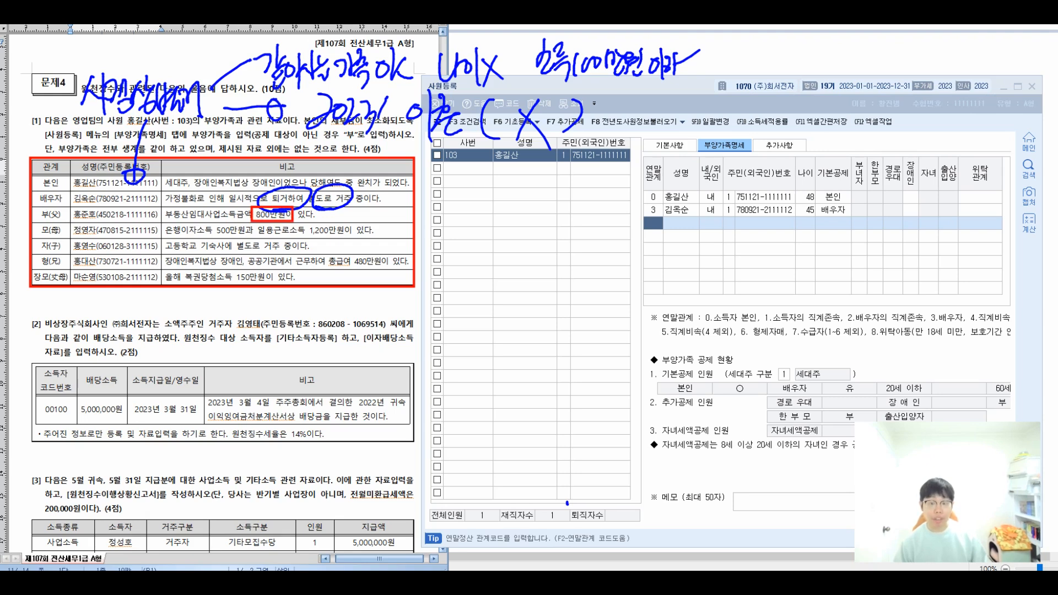
# Enter the father as relation 1 with his name, resident number and basic deduction code.
pyautogui.write('1')
pyautogui.press('Return')
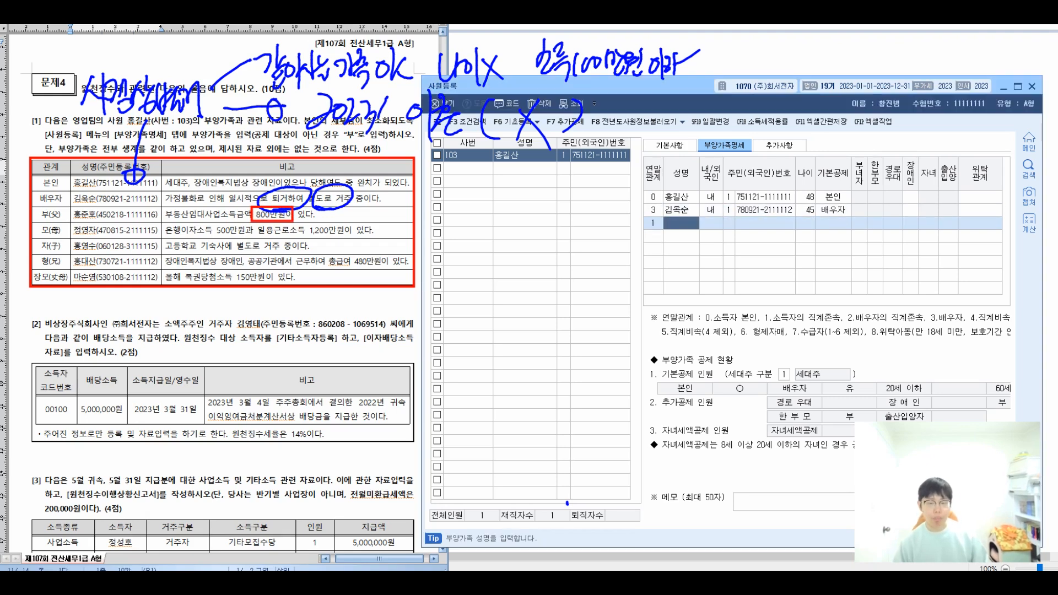
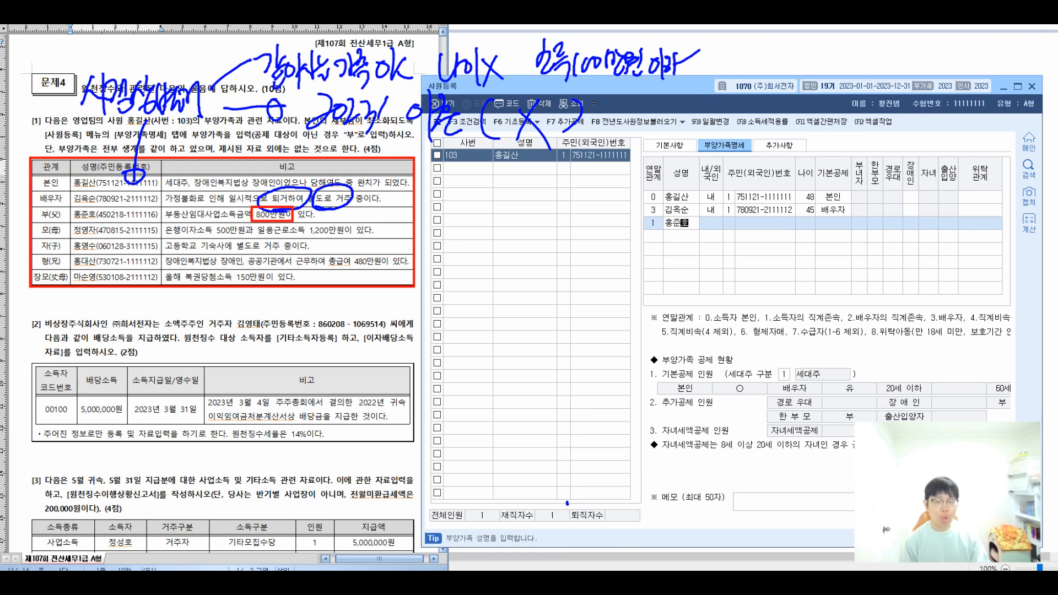
pyautogui.press('Return')
pyautogui.press('Return')
pyautogui.write('450218-1111111')
pyautogui.press('Return')
pyautogui.write('6')
pyautogui.press('Return')
pyautogui.press('Left')
# Correct the father's resident number so he shows age 78 with 60세이상 deduction.
pyautogui.press('Return')
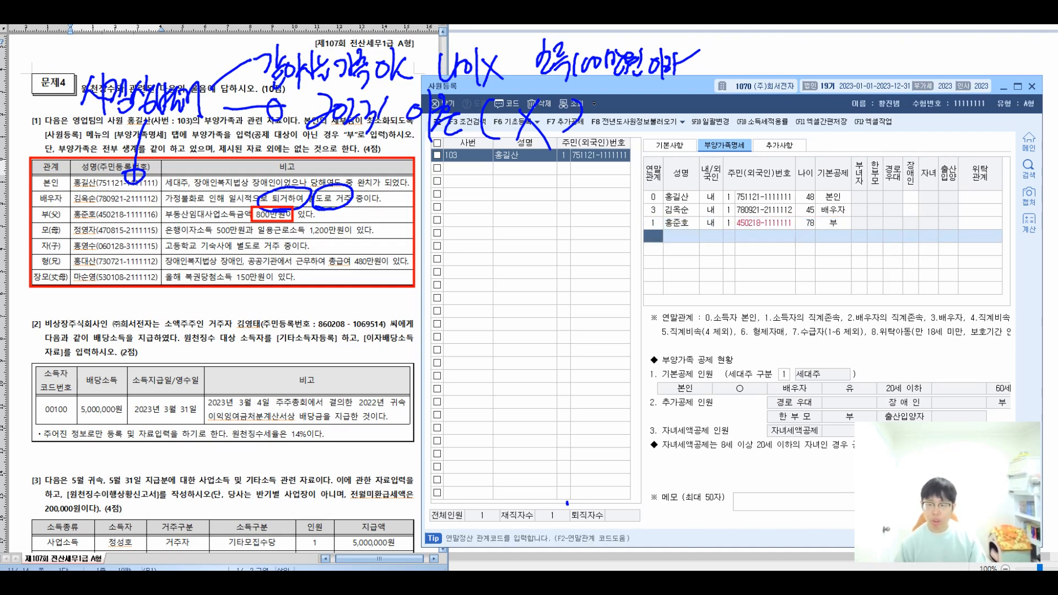
pyautogui.press('Up')
pyautogui.press('Return')
pyautogui.press('Return')
pyautogui.press('Return')
pyautogui.press('Return')
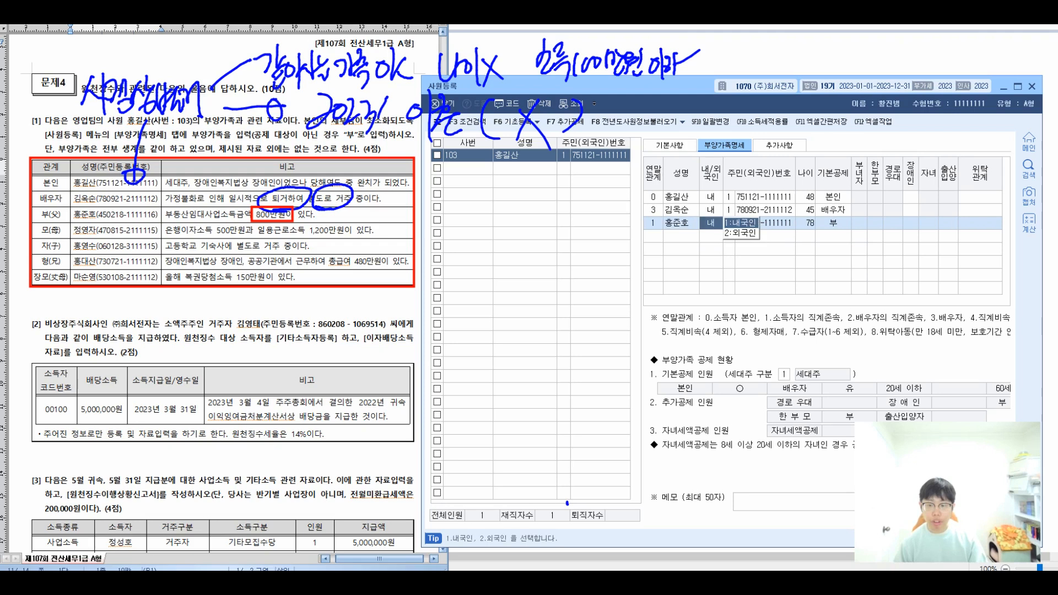
pyautogui.write('45021')
pyautogui.write('8-1111')
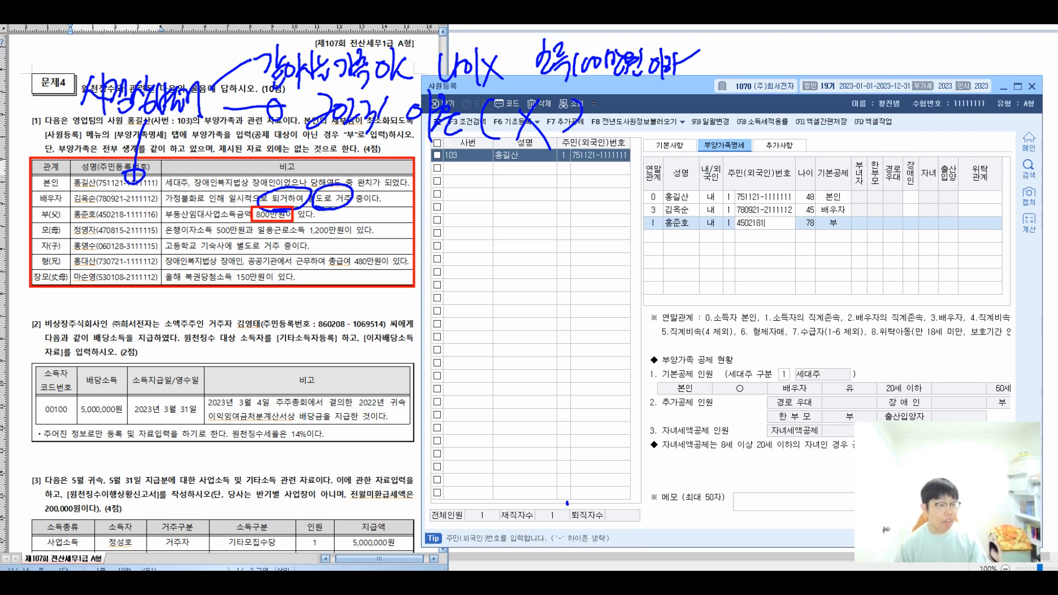
pyautogui.write('11')
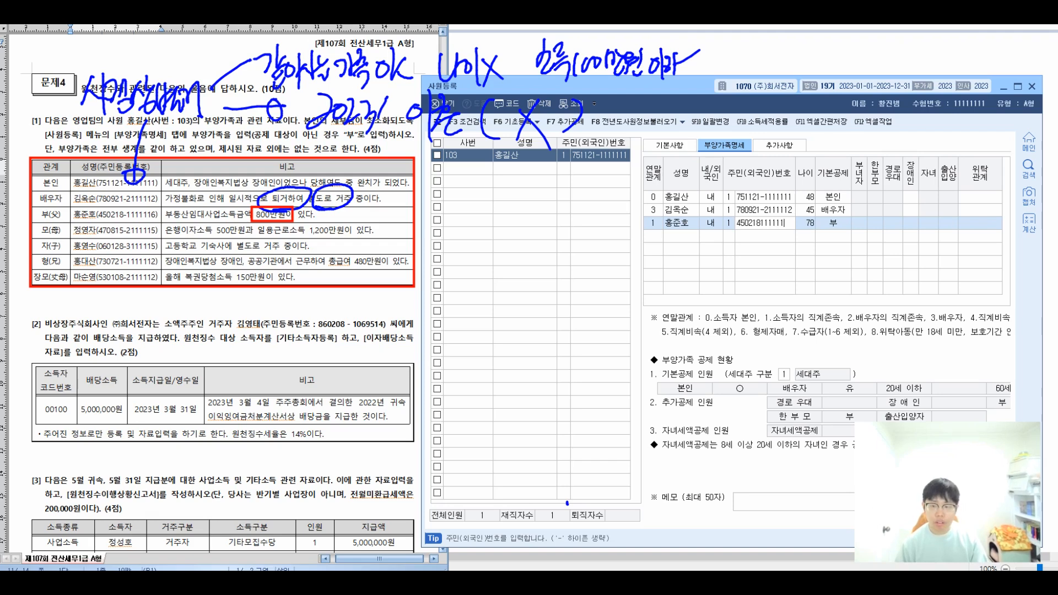
pyautogui.write('6')
pyautogui.press('Return')
pyautogui.press('Return')
pyautogui.press('Return')
pyautogui.press('Return')
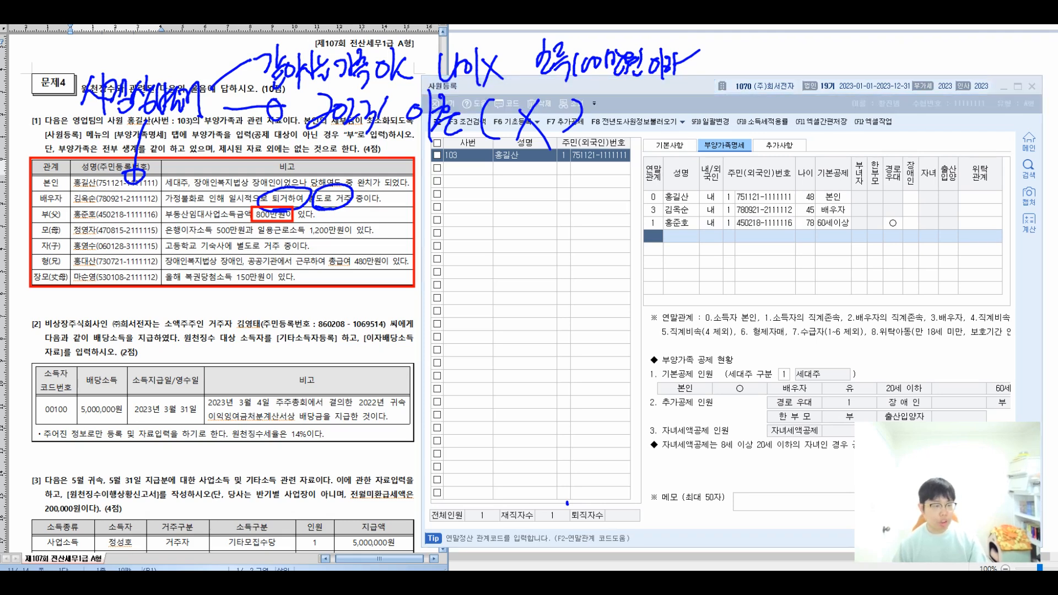
# Circle the mother's interest income remark and write its threshold note below the table.
pyautogui.moveTo(170, 230); pyautogui.dragTo(361, 232)
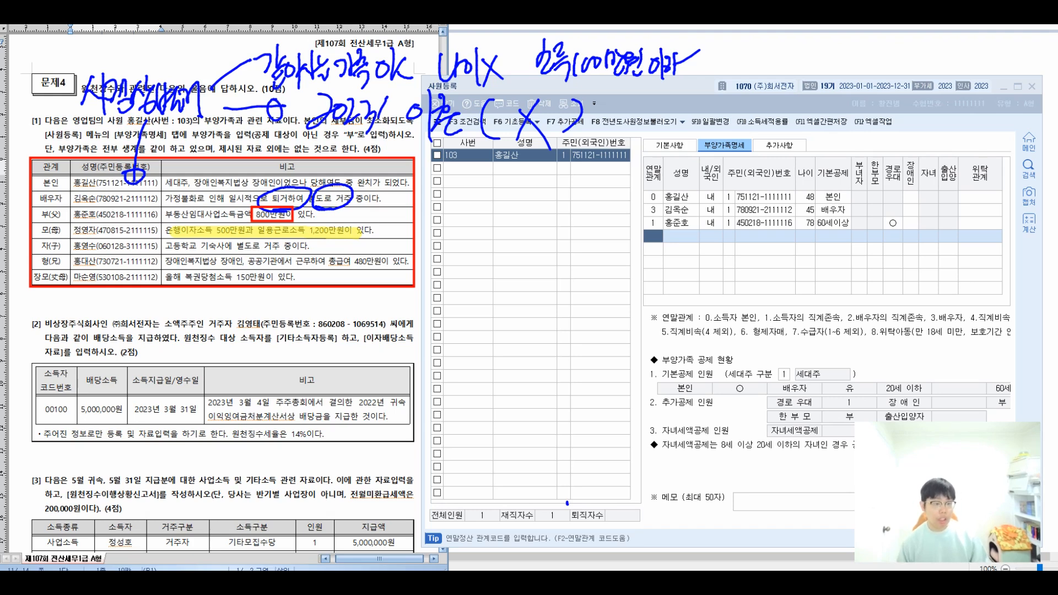
pyautogui.moveTo(212, 230)
pyautogui.mouseDown()
pyautogui.moveTo(185, 245)
pyautogui.moveTo(161, 363)
pyautogui.mouseUp()
pyautogui.moveTo(153, 374)
pyautogui.mouseDown()
pyautogui.moveTo(180, 386)
pyautogui.moveTo(223, 373)
pyautogui.moveTo(228, 409)
pyautogui.mouseUp()
pyautogui.moveTo(148, 406); pyautogui.dragTo(166, 426)
pyautogui.moveTo(152, 425)
pyautogui.mouseDown()
pyautogui.moveTo(167, 436)
pyautogui.moveTo(174, 415)
pyautogui.mouseUp()
pyautogui.moveTo(164, 419); pyautogui.dragTo(185, 434)
pyautogui.moveTo(185, 411)
pyautogui.mouseDown()
pyautogui.moveTo(203, 435)
pyautogui.moveTo(205, 418)
pyautogui.mouseUp()
pyautogui.moveTo(201, 420); pyautogui.dragTo(223, 444)
pyautogui.moveTo(160, 446); pyautogui.dragTo(176, 474)
pyautogui.moveTo(190, 449)
pyautogui.mouseDown()
pyautogui.moveTo(200, 462)
pyautogui.moveTo(270, 440)
pyautogui.mouseUp()
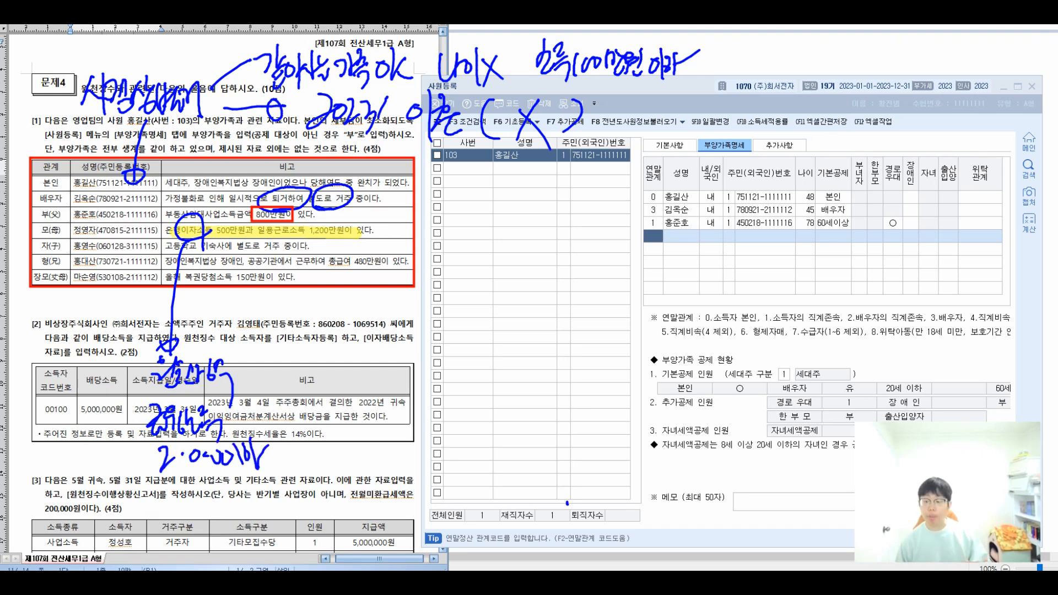
# Circle the mother's 1,200만원 wage income, mark it X, and bracket the dividend table notes.
pyautogui.moveTo(337, 219)
pyautogui.mouseDown()
pyautogui.moveTo(306, 237)
pyautogui.moveTo(318, 350)
pyautogui.moveTo(302, 337)
pyautogui.mouseUp()
pyautogui.moveTo(265, 377); pyautogui.dragTo(289, 364)
pyautogui.moveTo(278, 373)
pyautogui.mouseDown()
pyautogui.moveTo(279, 390)
pyautogui.moveTo(309, 369)
pyautogui.moveTo(339, 380)
pyautogui.moveTo(357, 364)
pyautogui.moveTo(374, 385)
pyautogui.mouseUp()
pyautogui.moveTo(373, 359); pyautogui.dragTo(358, 384)
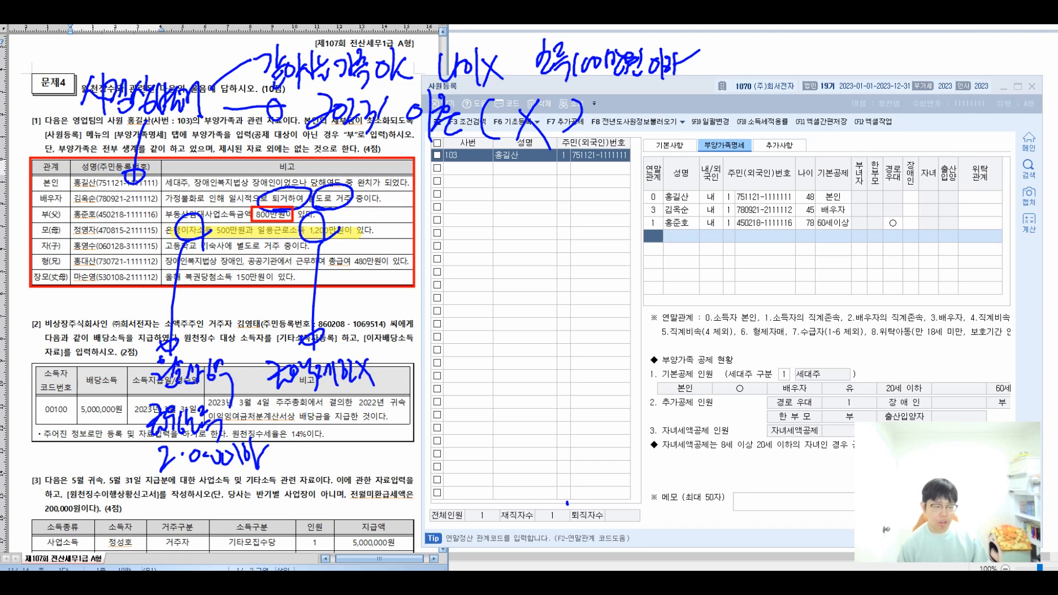
pyautogui.moveTo(296, 409)
pyautogui.mouseDown()
pyautogui.moveTo(312, 435)
pyautogui.moveTo(324, 420)
pyautogui.moveTo(338, 434)
pyautogui.moveTo(344, 413)
pyautogui.moveTo(356, 428)
pyautogui.moveTo(365, 421)
pyautogui.mouseUp()
pyautogui.moveTo(372, 403); pyautogui.dragTo(360, 469)
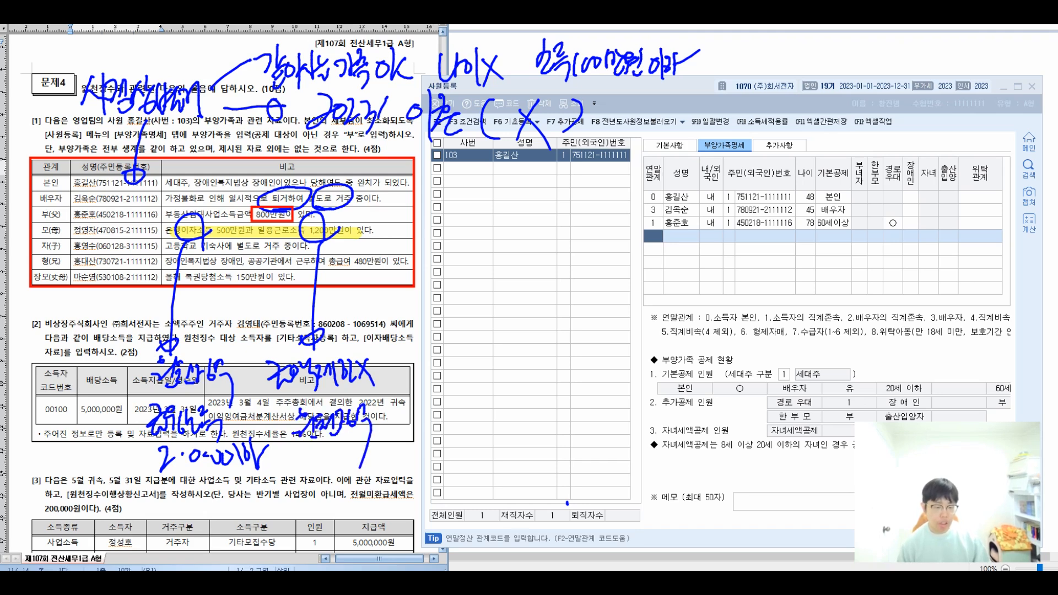
pyautogui.moveTo(391, 353); pyautogui.dragTo(405, 466)
pyautogui.moveTo(136, 353); pyautogui.dragTo(154, 460)
pyautogui.moveTo(434, 400); pyautogui.dragTo(447, 400)
pyautogui.moveTo(438, 408); pyautogui.dragTo(457, 407)
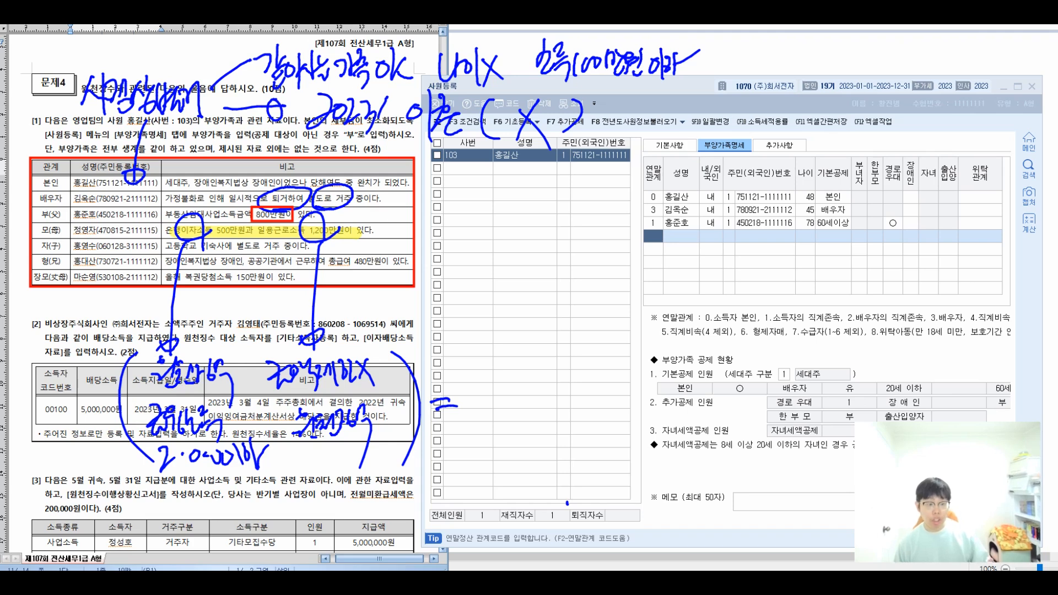
# Write 분리과세 ok twice and bracket the two separate-taxation notes together.
pyautogui.moveTo(470, 346)
pyautogui.mouseDown()
pyautogui.moveTo(481, 365)
pyautogui.moveTo(473, 380)
pyautogui.mouseUp()
pyautogui.moveTo(495, 346)
pyautogui.mouseDown()
pyautogui.moveTo(496, 376)
pyautogui.moveTo(553, 365)
pyautogui.moveTo(577, 378)
pyautogui.mouseUp()
pyautogui.moveTo(595, 355); pyautogui.dragTo(595, 378)
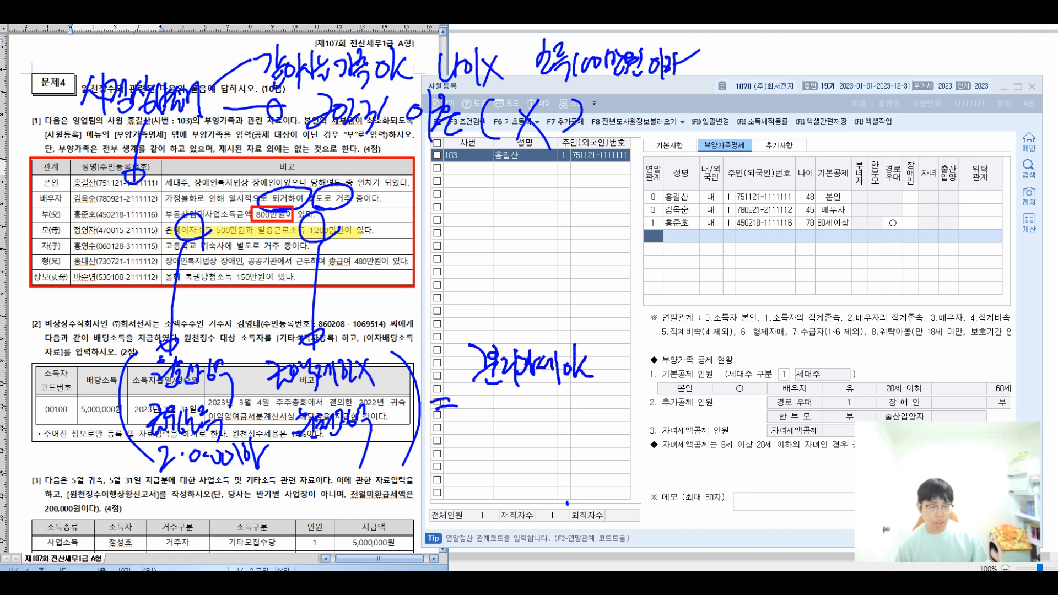
pyautogui.moveTo(480, 405)
pyautogui.mouseDown()
pyautogui.moveTo(499, 447)
pyautogui.moveTo(520, 449)
pyautogui.moveTo(539, 424)
pyautogui.moveTo(558, 436)
pyautogui.moveTo(579, 409)
pyautogui.moveTo(603, 440)
pyautogui.mouseUp()
pyautogui.moveTo(605, 363)
pyautogui.mouseDown()
pyautogui.moveTo(632, 360)
pyautogui.moveTo(615, 431)
pyautogui.mouseUp()
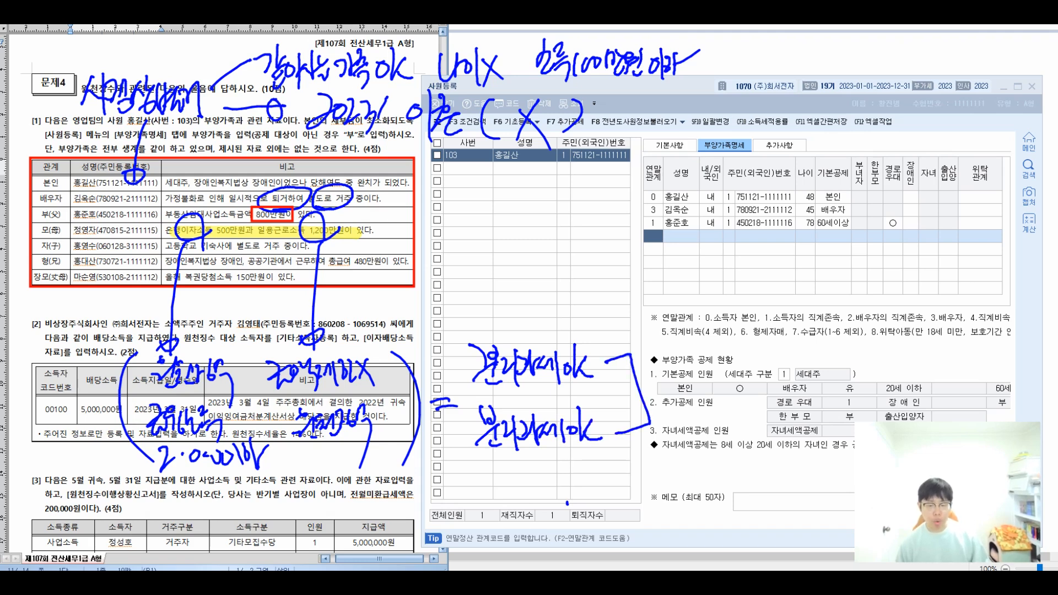
# Cross out the additional-deduction note and write the 100만원 이하 income limit.
pyautogui.moveTo(684, 377)
pyautogui.mouseDown()
pyautogui.moveTo(704, 419)
pyautogui.moveTo(730, 410)
pyautogui.moveTo(734, 432)
pyautogui.mouseUp()
pyautogui.moveTo(755, 386); pyautogui.dragTo(735, 427)
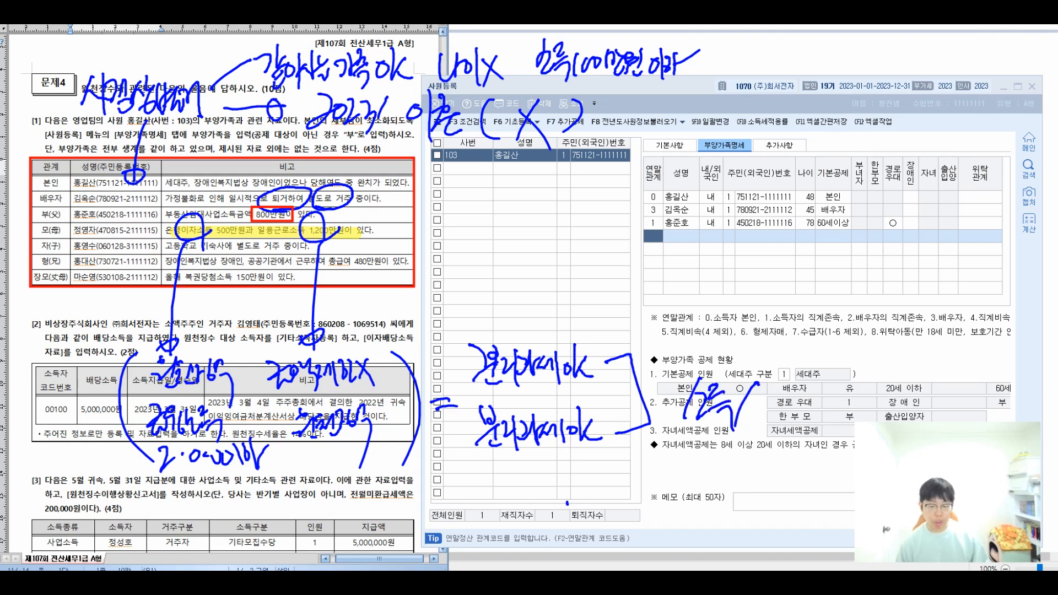
pyautogui.moveTo(732, 380); pyautogui.dragTo(762, 419)
pyautogui.moveTo(628, 461)
pyautogui.mouseDown()
pyautogui.moveTo(681, 469)
pyautogui.moveTo(698, 485)
pyautogui.moveTo(706, 463)
pyautogui.moveTo(720, 466)
pyautogui.mouseUp()
pyautogui.moveTo(734, 451)
pyautogui.mouseDown()
pyautogui.moveTo(737, 481)
pyautogui.moveTo(749, 458)
pyautogui.mouseUp()
pyautogui.moveTo(745, 467); pyautogui.dragTo(760, 490)
pyautogui.moveTo(760, 472); pyautogui.dragTo(769, 471)
# Mark the mother's elderly status as 경로 ok beside her row.
pyautogui.moveTo(395, 213)
pyautogui.mouseDown()
pyautogui.moveTo(389, 238)
pyautogui.moveTo(436, 245)
pyautogui.moveTo(439, 235)
pyautogui.moveTo(445, 247)
pyautogui.mouseUp()
pyautogui.moveTo(457, 209)
pyautogui.mouseDown()
pyautogui.moveTo(455, 250)
pyautogui.moveTo(472, 246)
pyautogui.mouseUp()
pyautogui.click(487, 247)
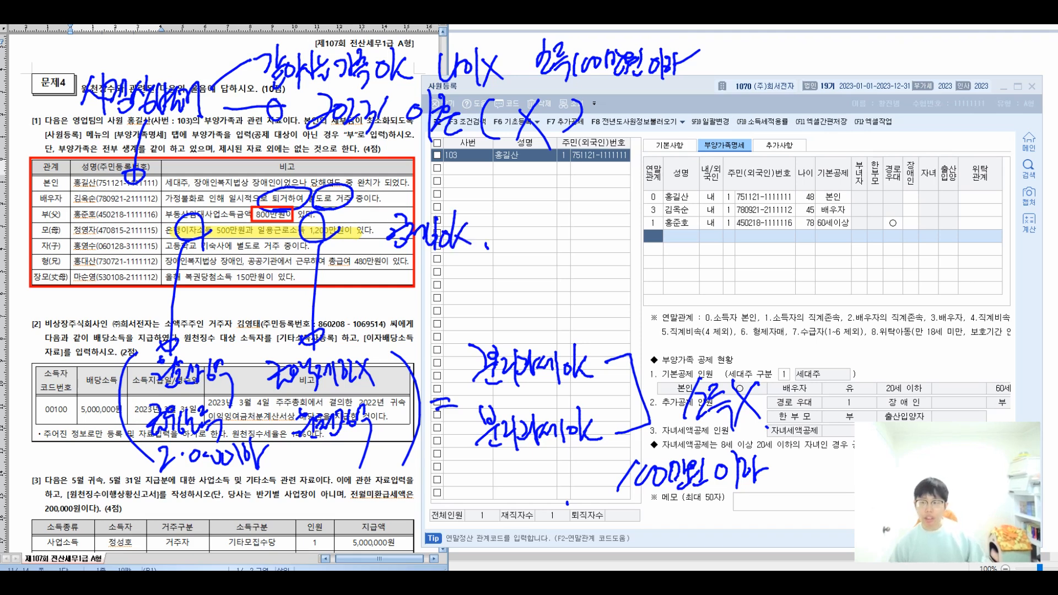
# Add the mother as relation 1 with her name and resident number, keeping 60세이상.
pyautogui.press('Escape')
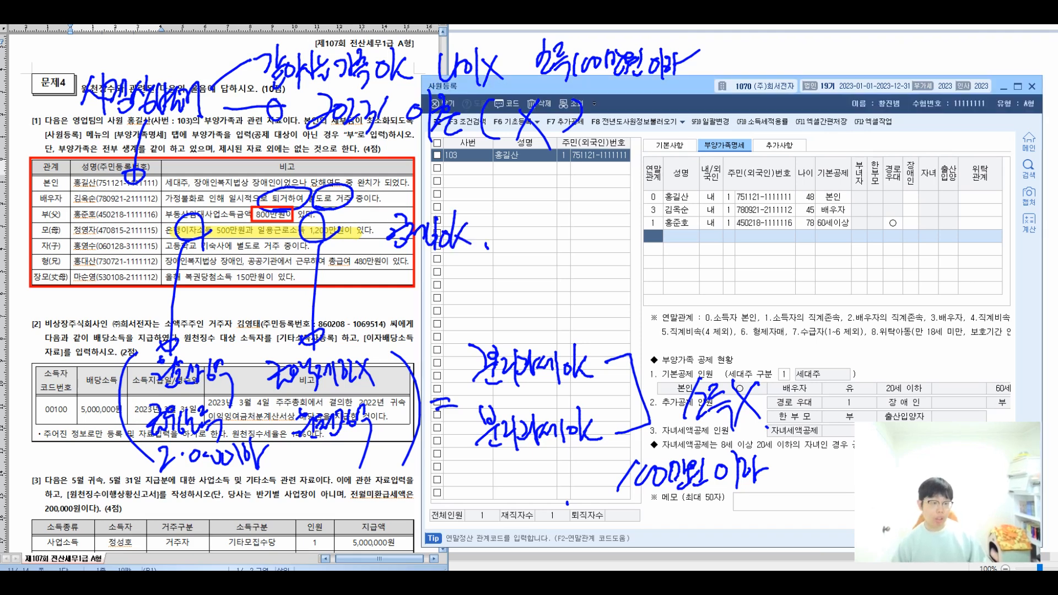
pyautogui.press('Return')
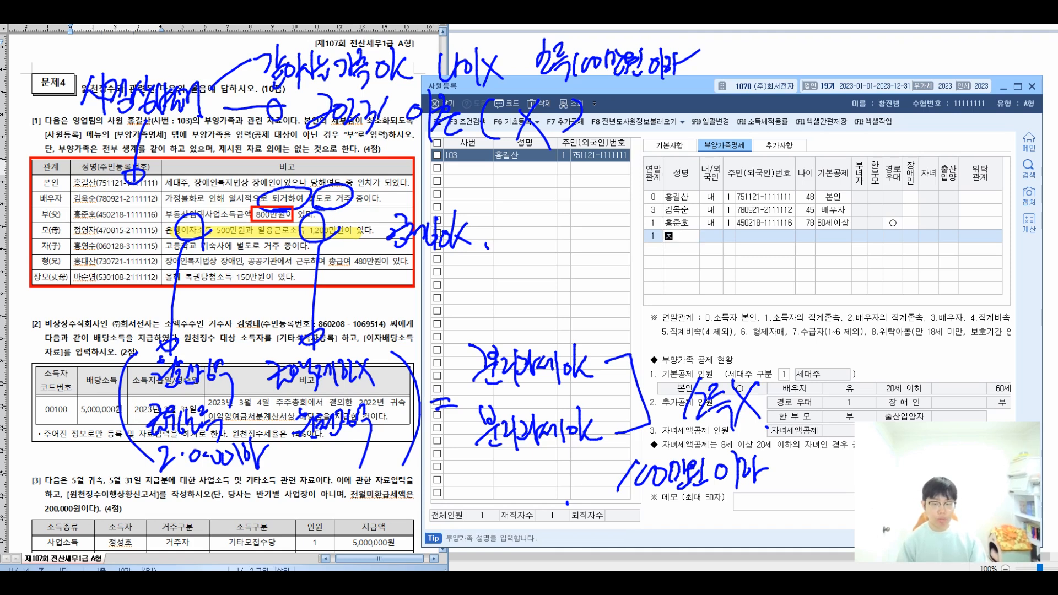
pyautogui.press('Return')
pyautogui.press('Return')
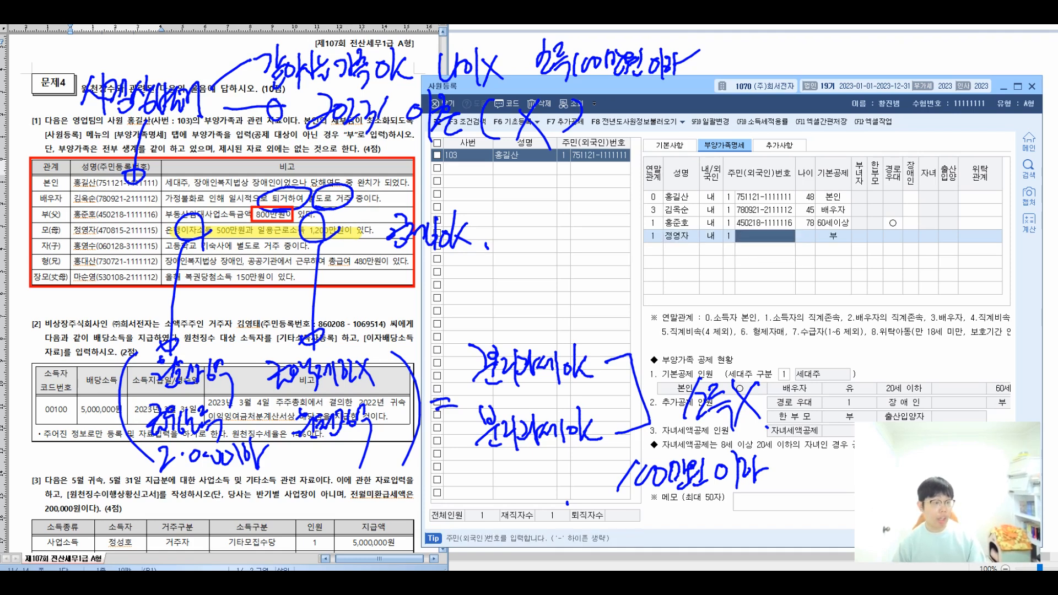
pyautogui.press('Return')
pyautogui.press('Return')
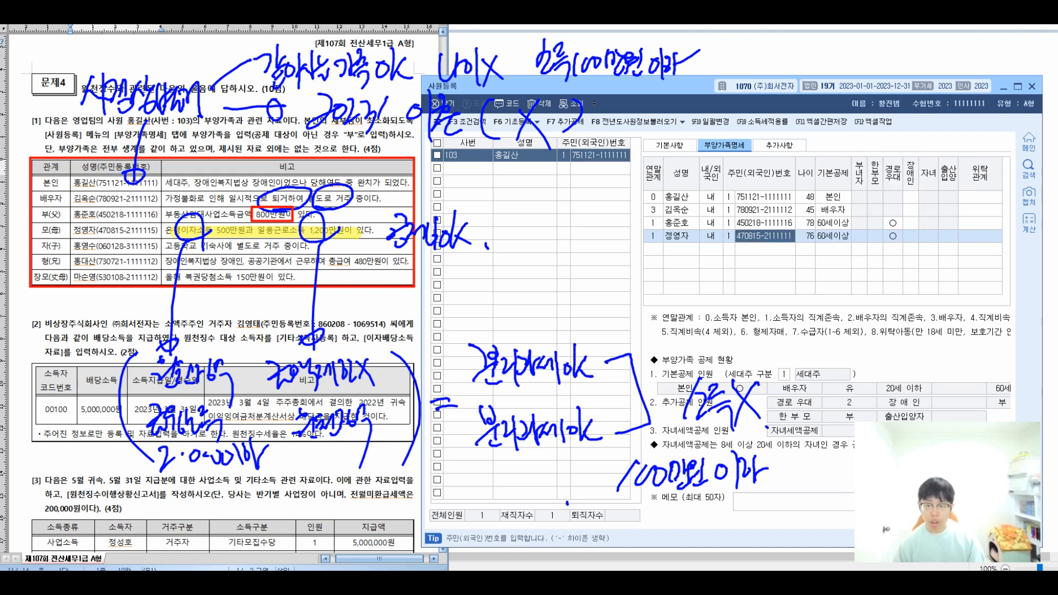
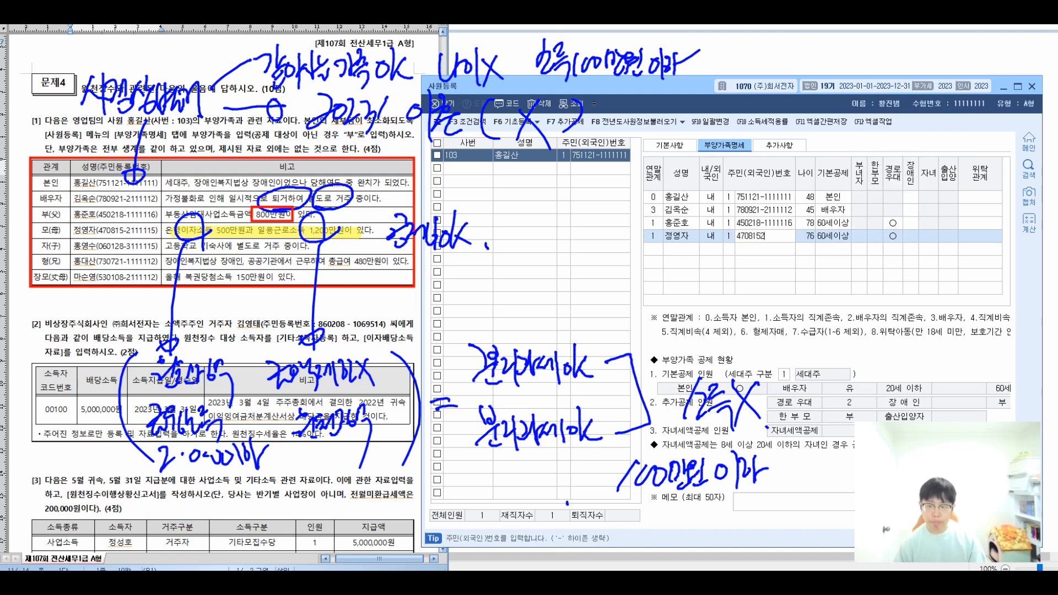
pyautogui.press('Return')
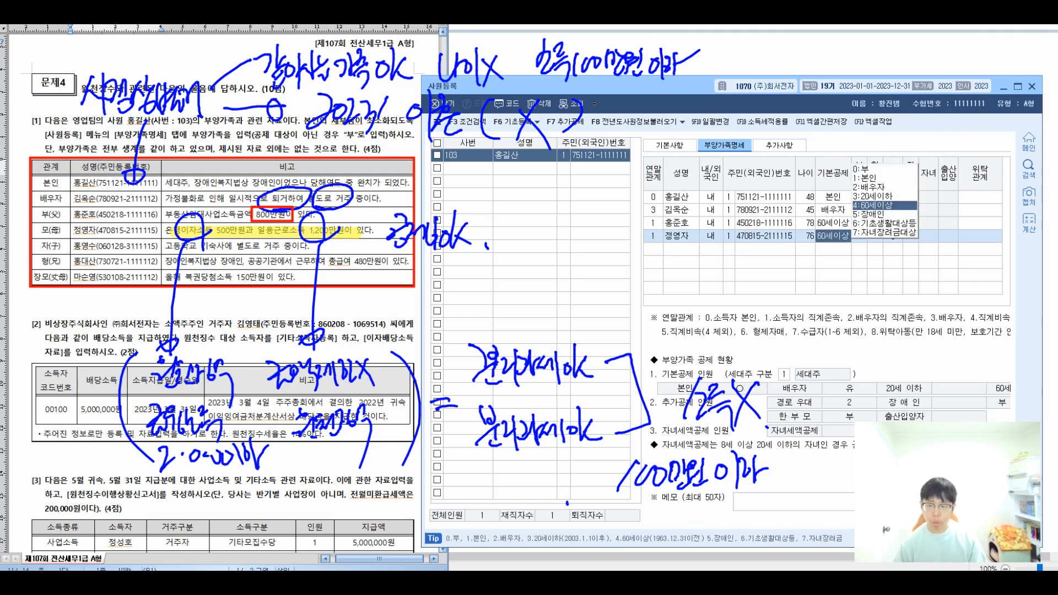
pyautogui.press('Return')
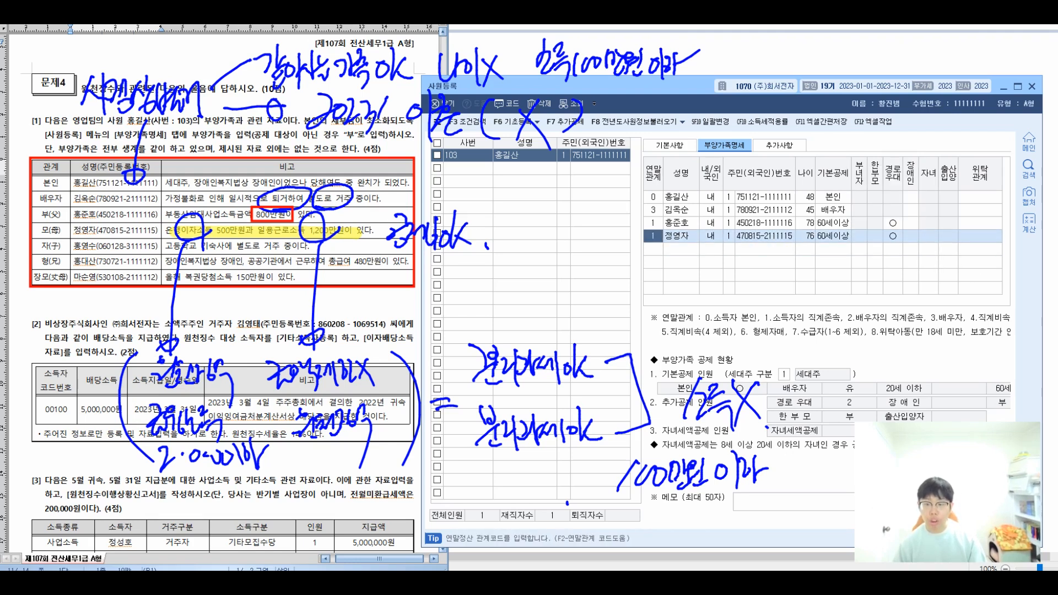
# Change the father's basic deduction to 0 (부) and clear the on-screen ink notes.
pyautogui.press('Up')
pyautogui.press('Return')
pyautogui.press('Return')
pyautogui.press('Return')
pyautogui.press('Return')
pyautogui.write('0')
pyautogui.press('Return')
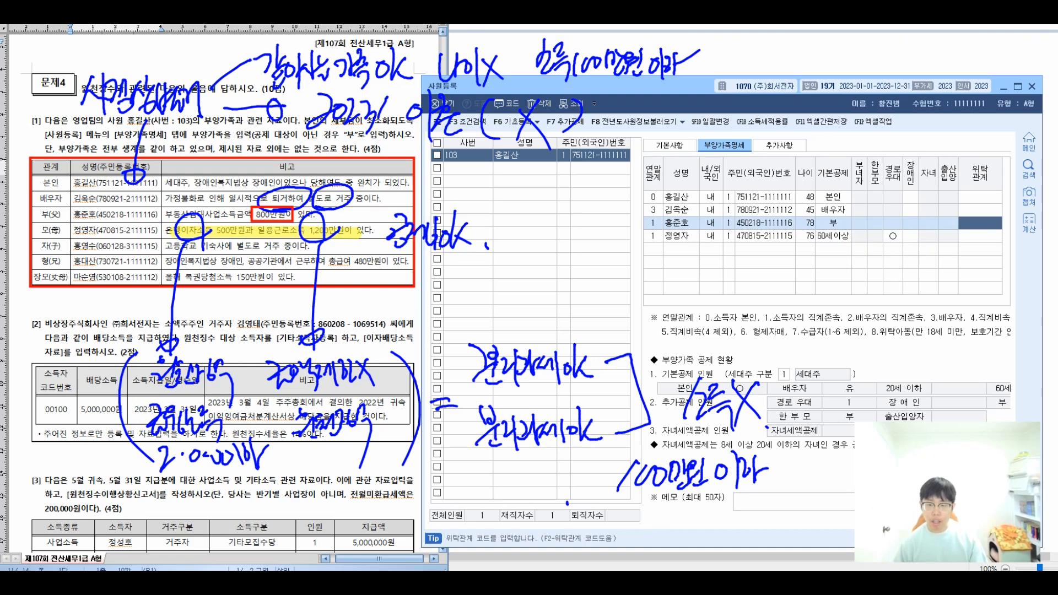
pyautogui.press('Down')
pyautogui.press('Down')
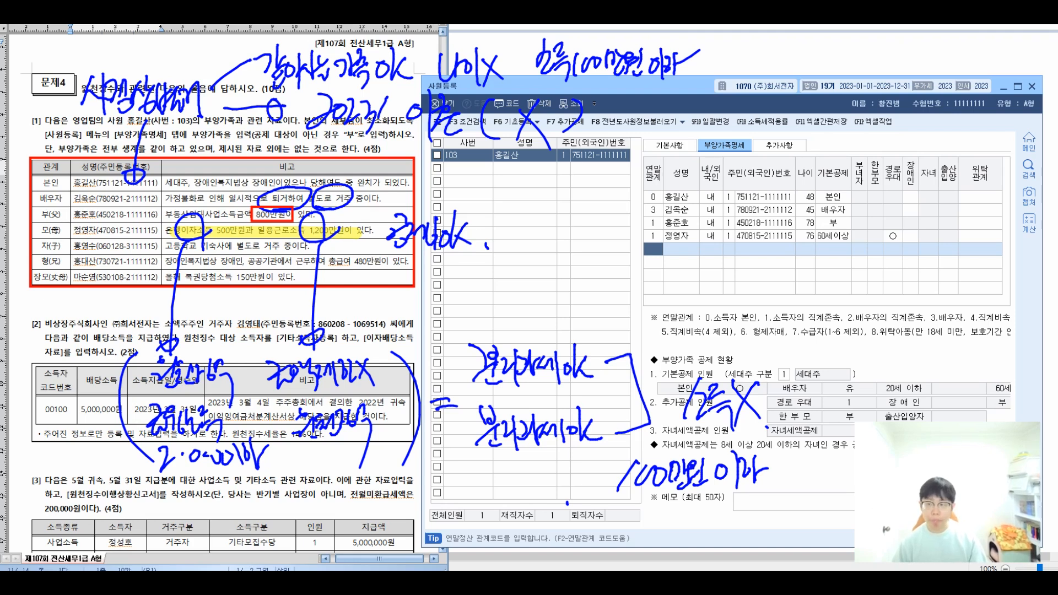
pyautogui.press('Escape')
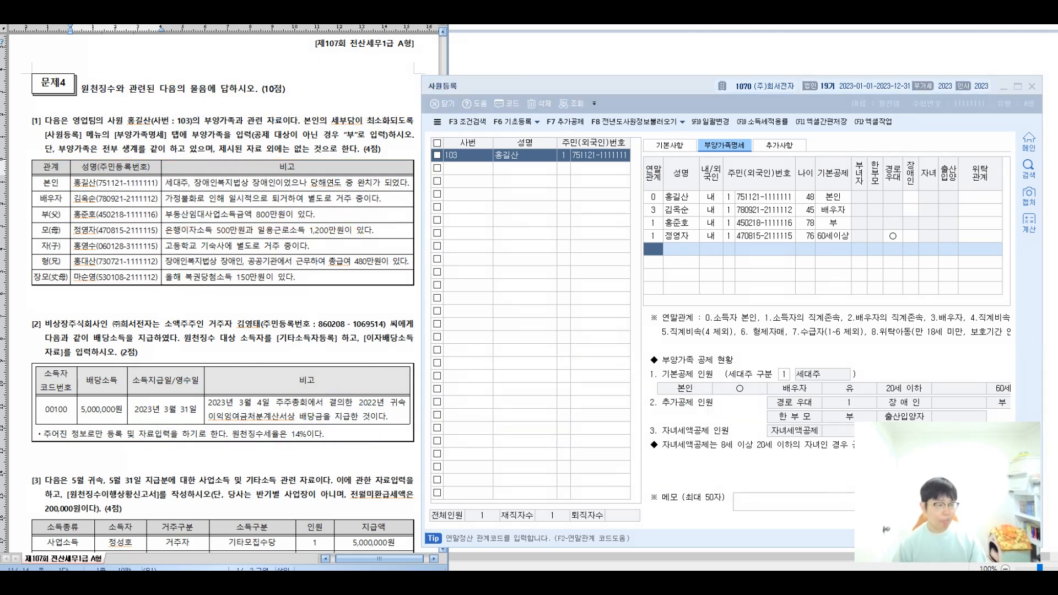
# Highlight the parents' and son's rows and annotate the son's 20세이하 age condition.
pyautogui.moveTo(51, 215); pyautogui.dragTo(287, 230)
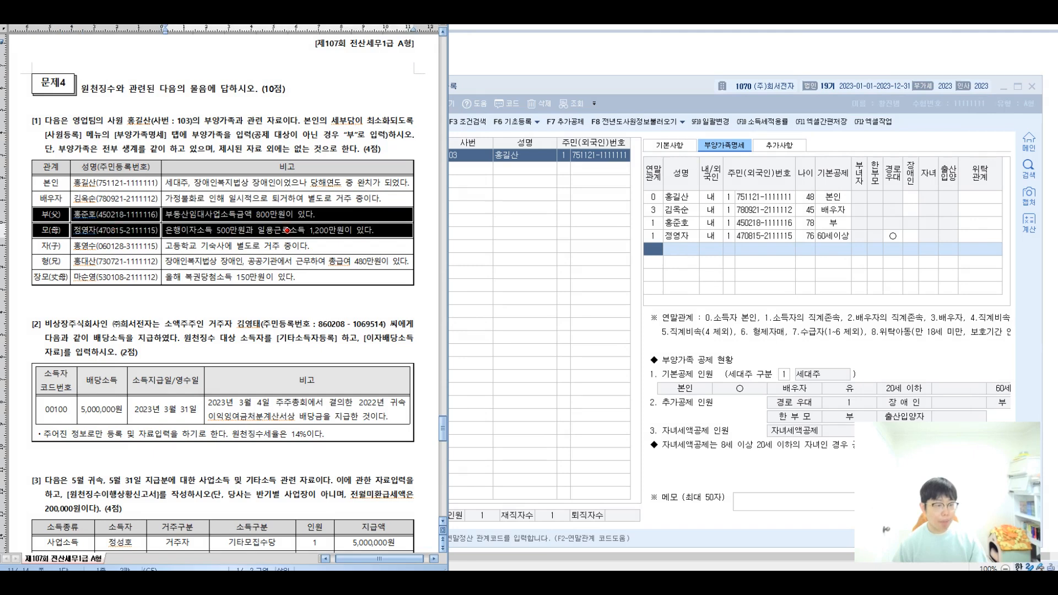
pyautogui.moveTo(51, 247); pyautogui.dragTo(287, 247)
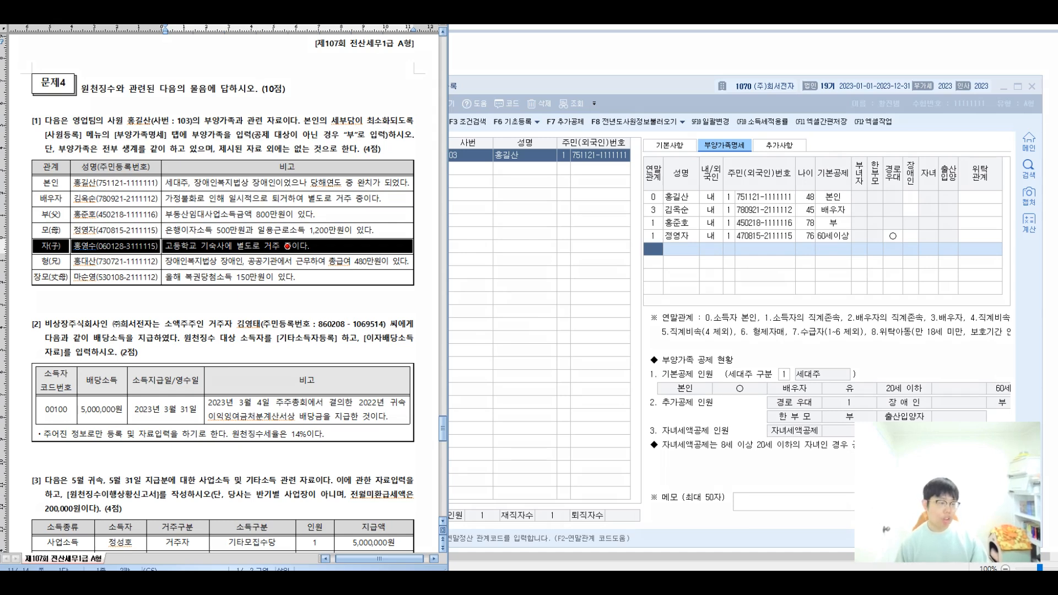
pyautogui.moveTo(160, 249)
pyautogui.mouseDown()
pyautogui.moveTo(147, 209)
pyautogui.moveTo(216, 95)
pyautogui.moveTo(242, 110)
pyautogui.moveTo(267, 91)
pyautogui.moveTo(285, 99)
pyautogui.moveTo(335, 85)
pyautogui.mouseUp()
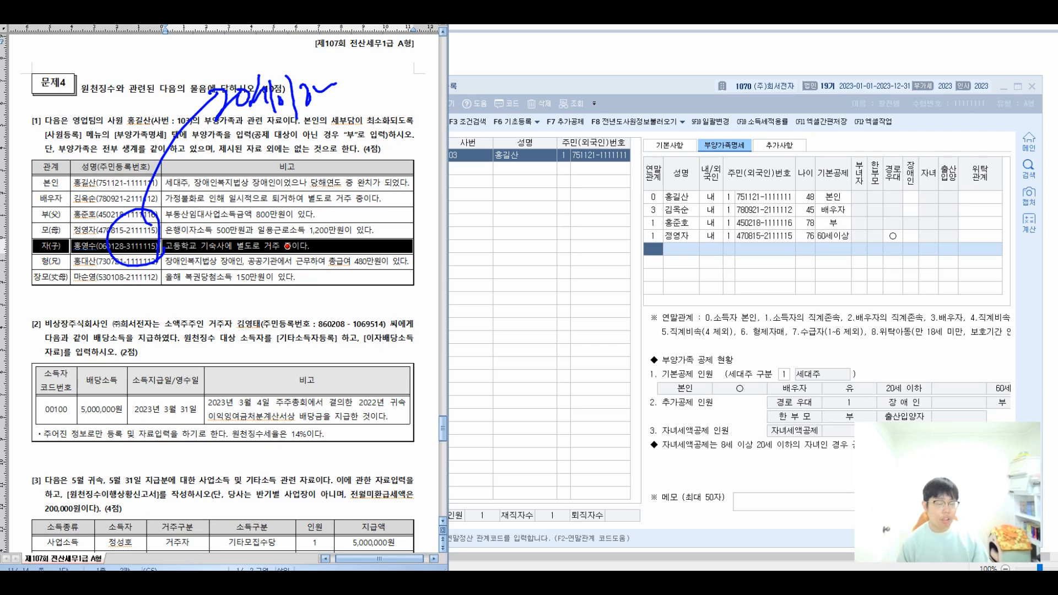
pyautogui.moveTo(257, 129)
pyautogui.mouseDown()
pyautogui.moveTo(273, 157)
pyautogui.moveTo(294, 144)
pyautogui.moveTo(324, 160)
pyautogui.moveTo(337, 144)
pyautogui.moveTo(367, 157)
pyautogui.mouseUp()
pyautogui.moveTo(374, 119)
pyautogui.mouseDown()
pyautogui.moveTo(408, 146)
pyautogui.moveTo(468, 98)
pyautogui.moveTo(456, 113)
pyautogui.mouseUp()
pyautogui.moveTo(512, 73); pyautogui.dragTo(549, 93)
pyautogui.moveTo(552, 69)
pyautogui.mouseDown()
pyautogui.moveTo(557, 85)
pyautogui.moveTo(581, 94)
pyautogui.mouseUp()
pyautogui.moveTo(587, 58); pyautogui.dragTo(600, 97)
pyautogui.moveTo(594, 67)
pyautogui.mouseDown()
pyautogui.moveTo(612, 80)
pyautogui.moveTo(629, 63)
pyautogui.mouseUp()
pyautogui.moveTo(538, 115)
pyautogui.mouseDown()
pyautogui.moveTo(532, 124)
pyautogui.moveTo(557, 156)
pyautogui.moveTo(592, 123)
pyautogui.moveTo(615, 135)
pyautogui.moveTo(634, 128)
pyautogui.moveTo(659, 98)
pyautogui.moveTo(726, 95)
pyautogui.mouseUp()
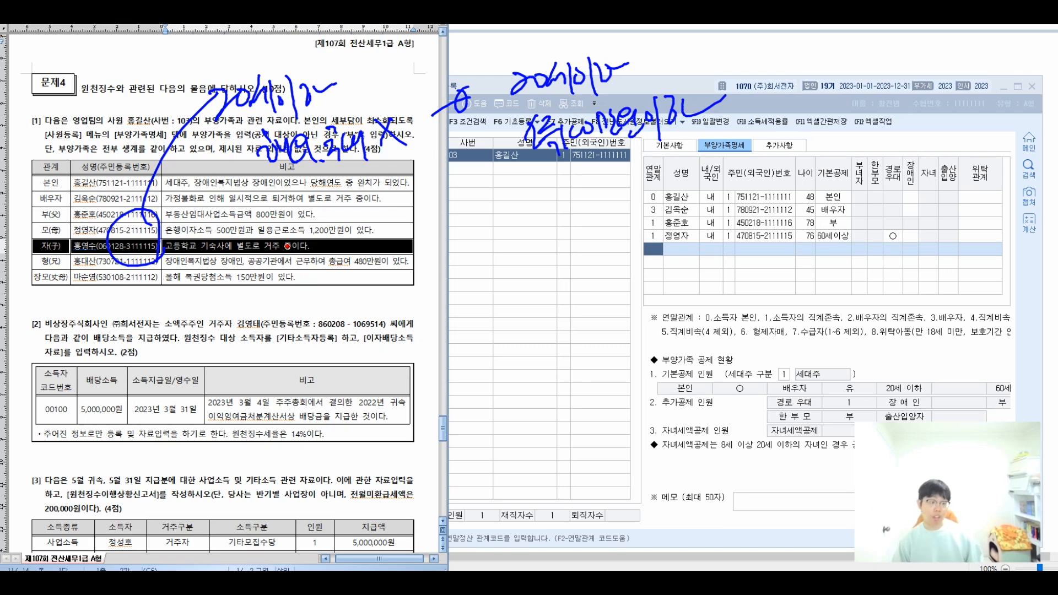
# Erase the ink notes and start a new dependent row below the mother.
pyautogui.press('Escape')
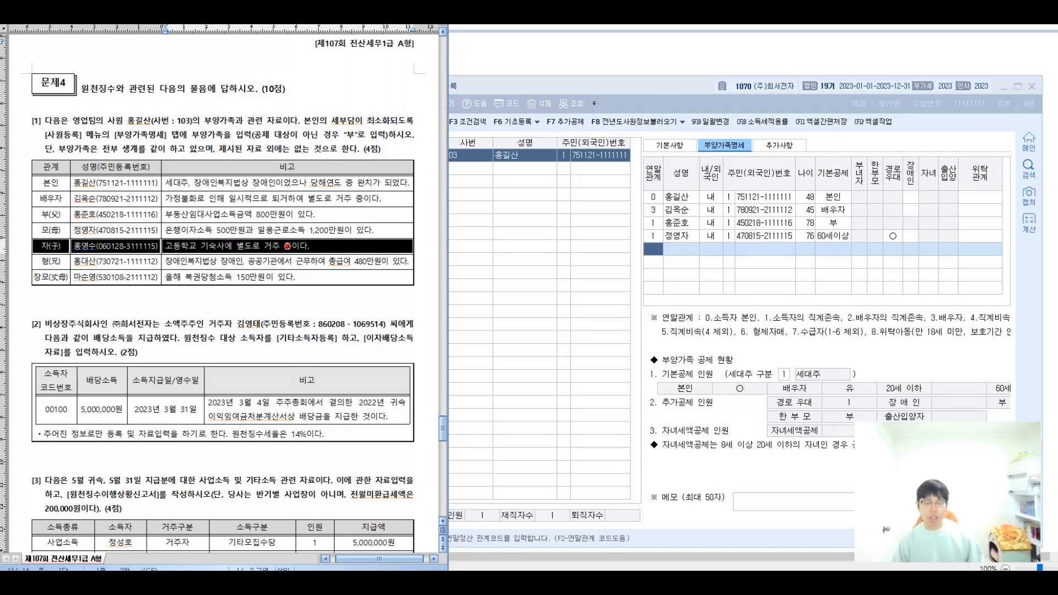
pyautogui.press('Up')
pyautogui.press('Down')
# Enter the son as relation 4 with name and resident number (age 17, 20세이하), then return to the exam paper.
pyautogui.press('Return')
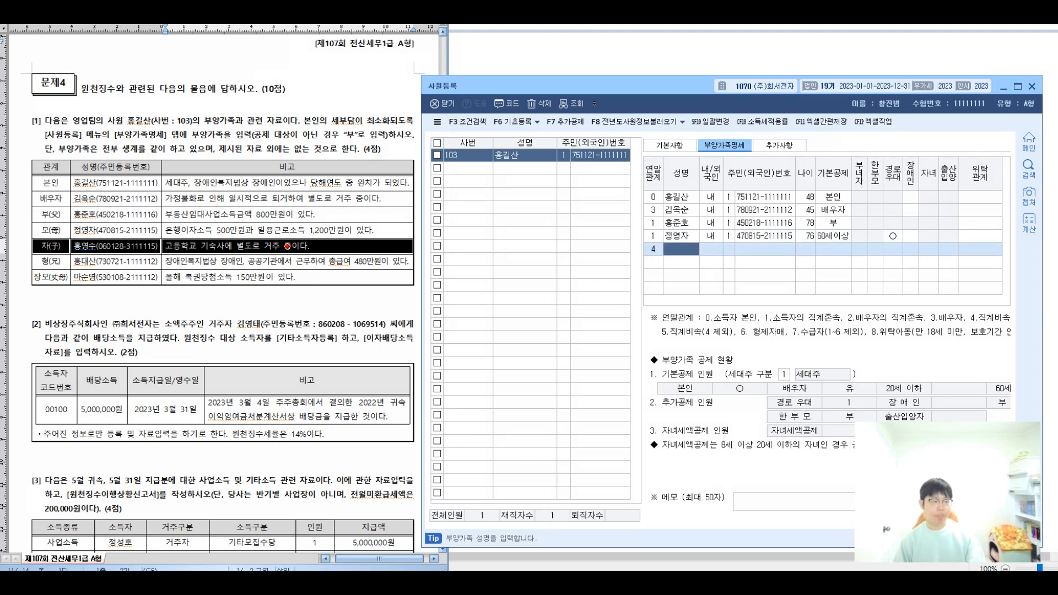
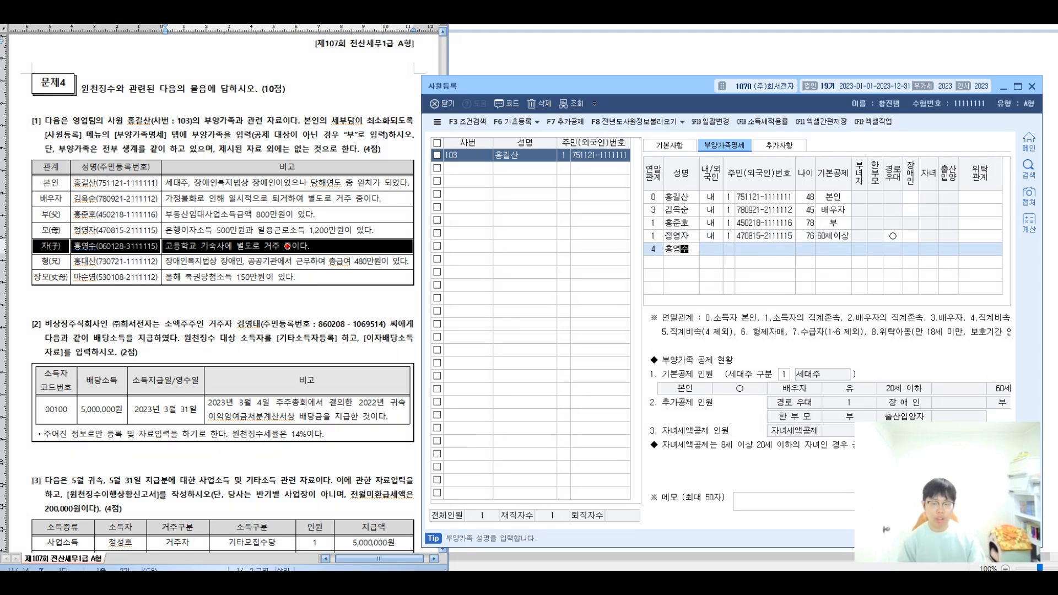
pyautogui.press('Return')
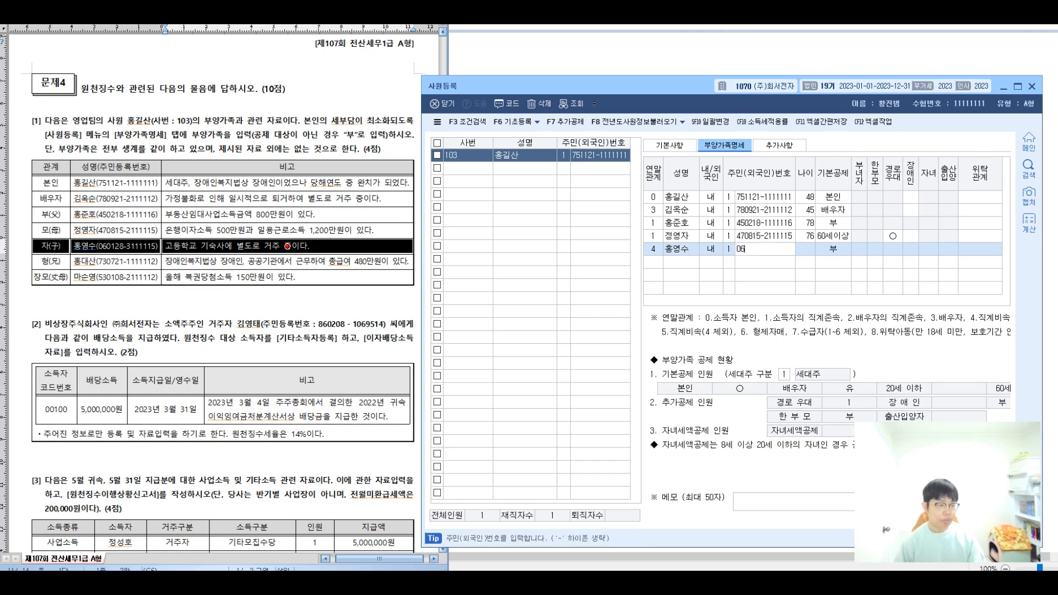
pyautogui.press('Return')
pyautogui.press('Return')
pyautogui.press('Return')
pyautogui.press('Return')
pyautogui.press('Return')
pyautogui.press('Return')
pyautogui.press('Return')
pyautogui.press('Return')
pyautogui.press('Return')
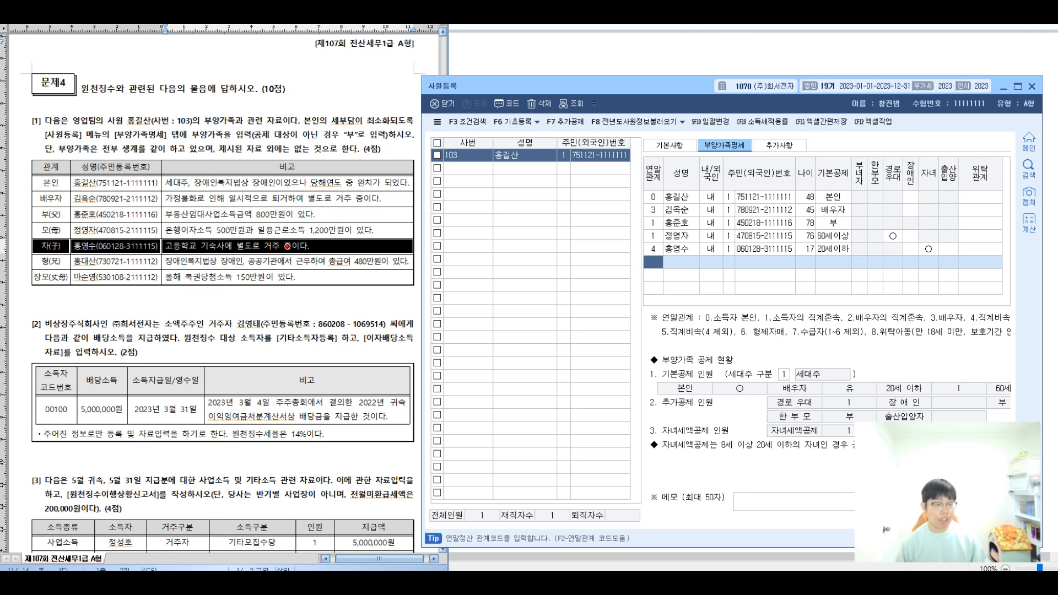
pyautogui.hotkey('alt', 'Tab')
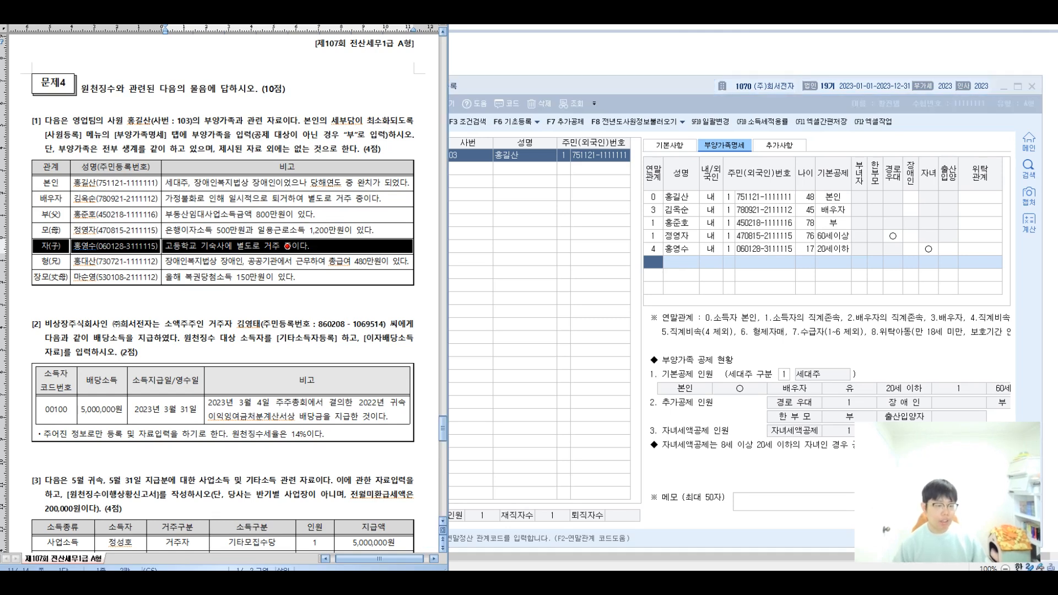
pyautogui.press('Down')
pyautogui.hotkey('shift', 'Right')
pyautogui.hotkey('shift', 'Right')
pyautogui.hotkey('shift', 'Right')
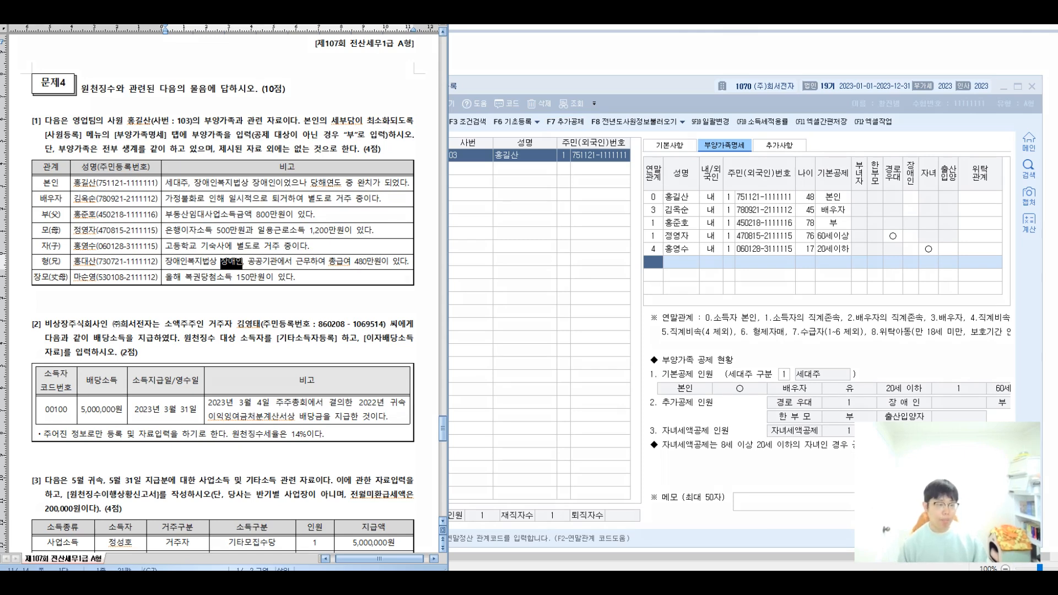
pyautogui.moveTo(254, 269); pyautogui.dragTo(246, 297)
pyautogui.moveTo(245, 242)
pyautogui.mouseDown()
pyautogui.moveTo(268, 166)
pyautogui.moveTo(293, 134)
pyautogui.moveTo(276, 130)
pyautogui.mouseUp()
pyautogui.moveTo(283, 103)
pyautogui.mouseDown()
pyautogui.moveTo(336, 104)
pyautogui.moveTo(364, 133)
pyautogui.moveTo(403, 110)
pyautogui.moveTo(461, 125)
pyautogui.moveTo(528, 107)
pyautogui.mouseUp()
pyautogui.moveTo(239, 281); pyautogui.dragTo(230, 334)
pyautogui.moveTo(269, 309); pyautogui.dragTo(290, 321)
pyautogui.moveTo(290, 305)
pyautogui.mouseDown()
pyautogui.moveTo(301, 334)
pyautogui.moveTo(322, 306)
pyautogui.moveTo(355, 328)
pyautogui.moveTo(423, 319)
pyautogui.mouseUp()
pyautogui.moveTo(429, 292)
pyautogui.mouseDown()
pyautogui.moveTo(429, 339)
pyautogui.moveTo(449, 327)
pyautogui.mouseUp()
pyautogui.moveTo(447, 297); pyautogui.dragTo(436, 327)
pyautogui.moveTo(450, 298)
pyautogui.mouseDown()
pyautogui.moveTo(453, 344)
pyautogui.moveTo(508, 312)
pyautogui.mouseUp()
pyautogui.moveTo(514, 302); pyautogui.dragTo(509, 324)
pyautogui.moveTo(551, 289)
pyautogui.mouseDown()
pyautogui.moveTo(543, 319)
pyautogui.moveTo(570, 331)
pyautogui.mouseUp()
pyautogui.moveTo(568, 309)
pyautogui.mouseDown()
pyautogui.moveTo(583, 301)
pyautogui.moveTo(586, 321)
pyautogui.mouseUp()
pyautogui.moveTo(580, 321); pyautogui.dragTo(585, 341)
pyautogui.moveTo(599, 303)
pyautogui.mouseDown()
pyautogui.moveTo(598, 329)
pyautogui.moveTo(606, 322)
pyautogui.mouseUp()
pyautogui.moveTo(623, 304)
pyautogui.mouseDown()
pyautogui.moveTo(621, 319)
pyautogui.moveTo(640, 317)
pyautogui.mouseUp()
pyautogui.moveTo(646, 297)
pyautogui.mouseDown()
pyautogui.moveTo(652, 324)
pyautogui.moveTo(667, 306)
pyautogui.mouseUp()
pyautogui.moveTo(657, 304)
pyautogui.mouseDown()
pyautogui.moveTo(673, 328)
pyautogui.moveTo(688, 326)
pyautogui.mouseUp()
pyautogui.moveTo(691, 290); pyautogui.dragTo(692, 336)
pyautogui.moveTo(695, 302)
pyautogui.mouseDown()
pyautogui.moveTo(708, 320)
pyautogui.moveTo(736, 302)
pyautogui.mouseUp()
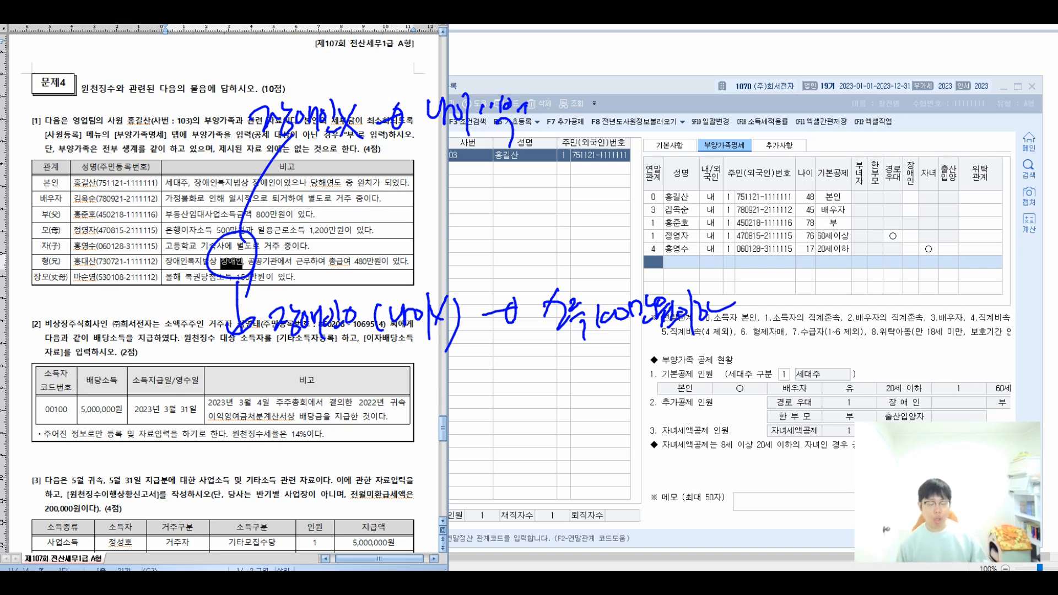
pyautogui.moveTo(495, 393)
pyautogui.mouseDown()
pyautogui.moveTo(524, 386)
pyautogui.moveTo(514, 406)
pyautogui.mouseUp()
pyautogui.moveTo(562, 364); pyautogui.dragTo(557, 402)
pyautogui.moveTo(578, 363)
pyautogui.mouseDown()
pyautogui.moveTo(606, 405)
pyautogui.moveTo(626, 381)
pyautogui.mouseUp()
pyautogui.moveTo(643, 380)
pyautogui.mouseDown()
pyautogui.moveTo(743, 385)
pyautogui.moveTo(772, 375)
pyautogui.moveTo(810, 386)
pyautogui.moveTo(867, 375)
pyautogui.mouseUp()
pyautogui.moveTo(563, 468)
pyautogui.mouseDown()
pyautogui.moveTo(656, 452)
pyautogui.moveTo(670, 456)
pyautogui.moveTo(686, 496)
pyautogui.moveTo(712, 457)
pyautogui.moveTo(739, 470)
pyautogui.moveTo(755, 447)
pyautogui.mouseUp()
pyautogui.moveTo(620, 438); pyautogui.dragTo(626, 448)
pyautogui.moveTo(630, 440); pyautogui.dragTo(637, 456)
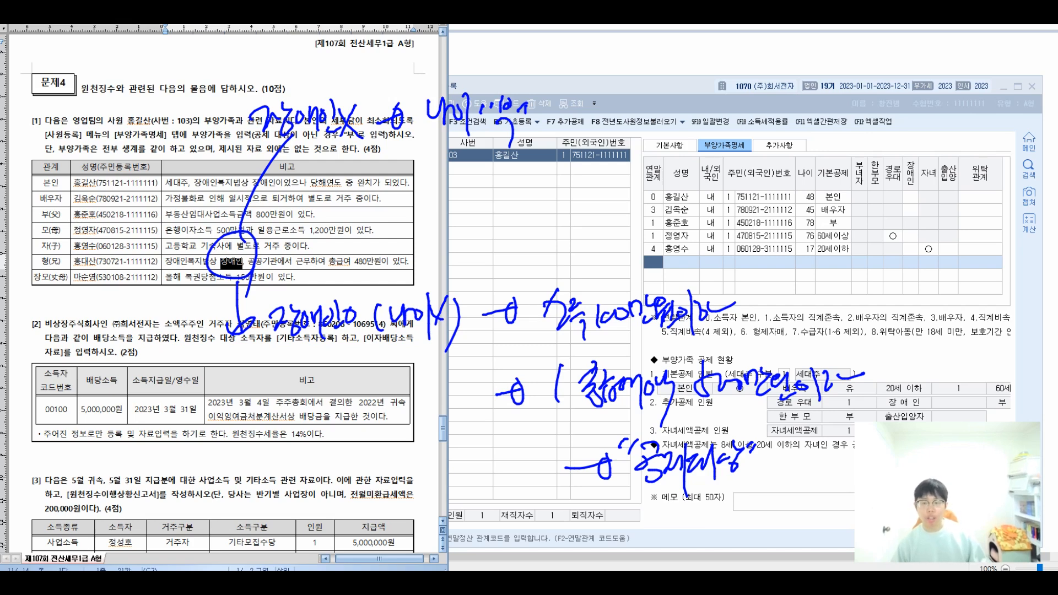
pyautogui.press('Escape')
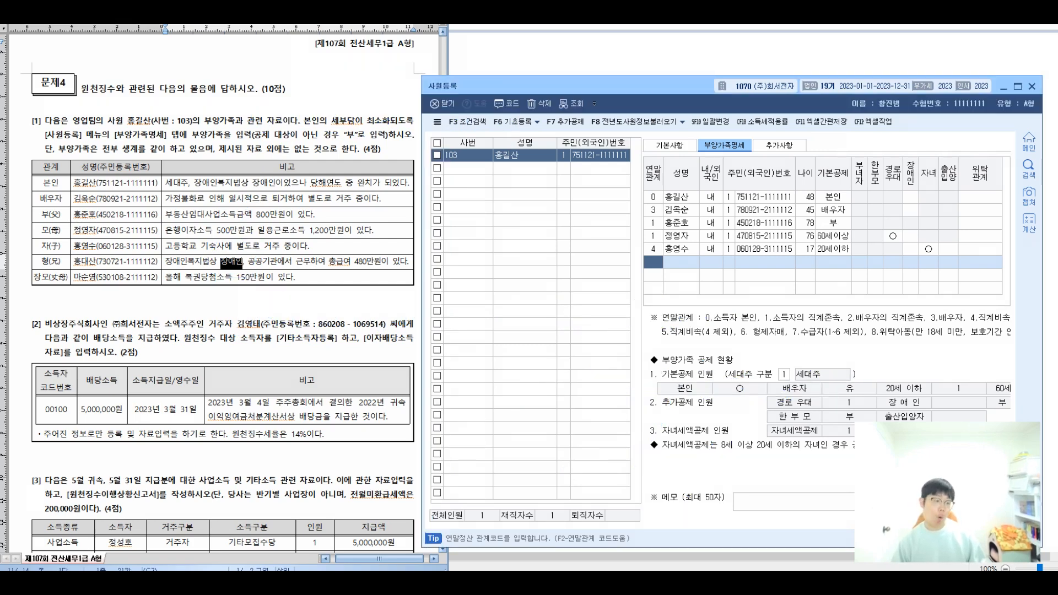
# Enter the brother as relation 6 with 장애인 deduction and disability code 1; highlight the mother-in-law's lottery remark.
pyautogui.write('6')
pyautogui.press('Return')
pyautogui.press('Return')
pyautogui.press('Return')
pyautogui.write('730721-1111112')
pyautogui.press('Return')
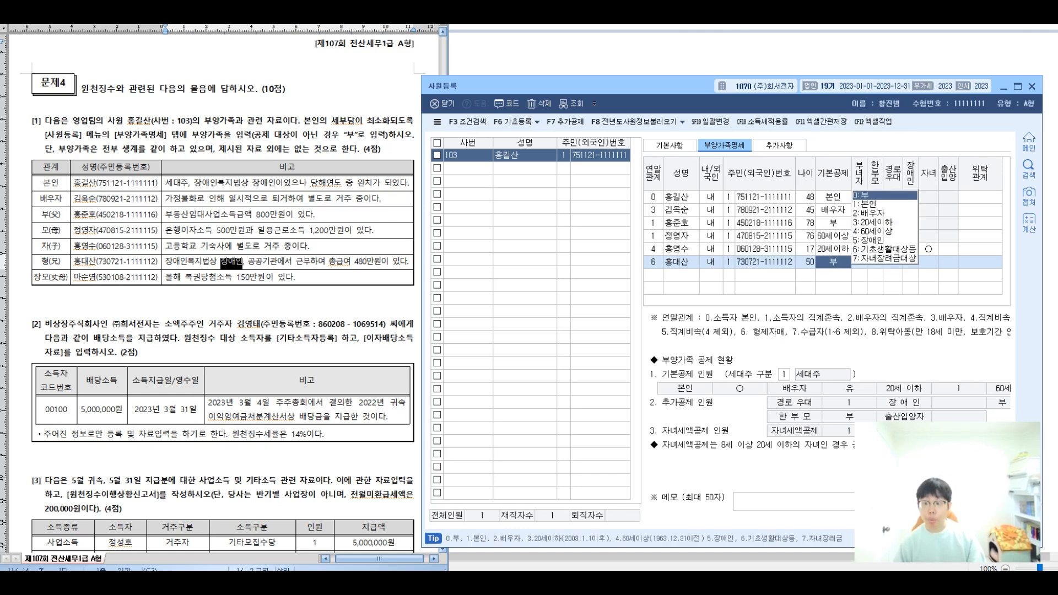
pyautogui.press('5')
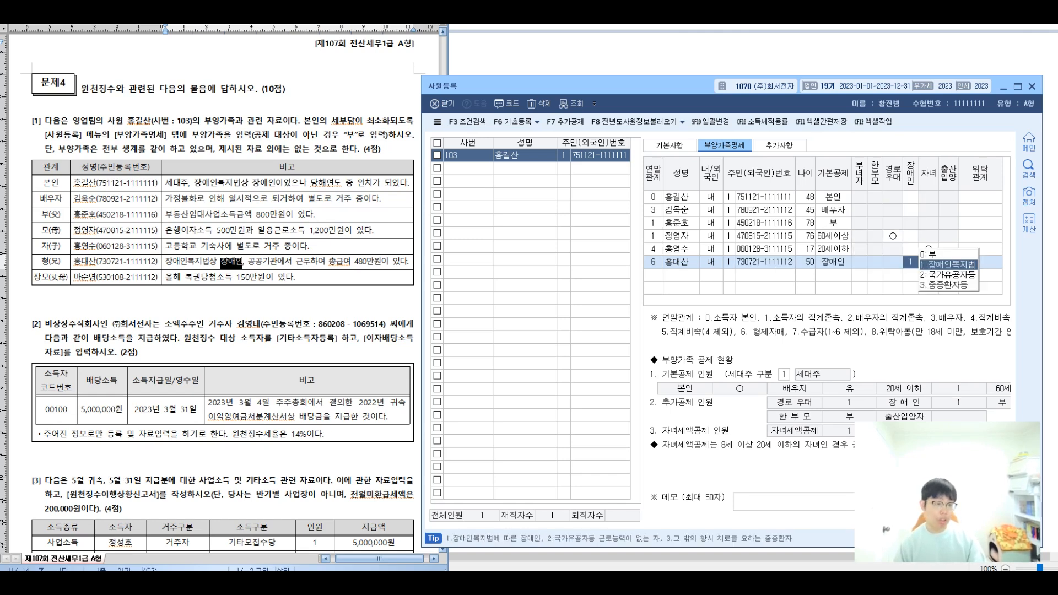
pyautogui.press('Return')
pyautogui.press('Return')
pyautogui.press('Return')
pyautogui.press('Return')
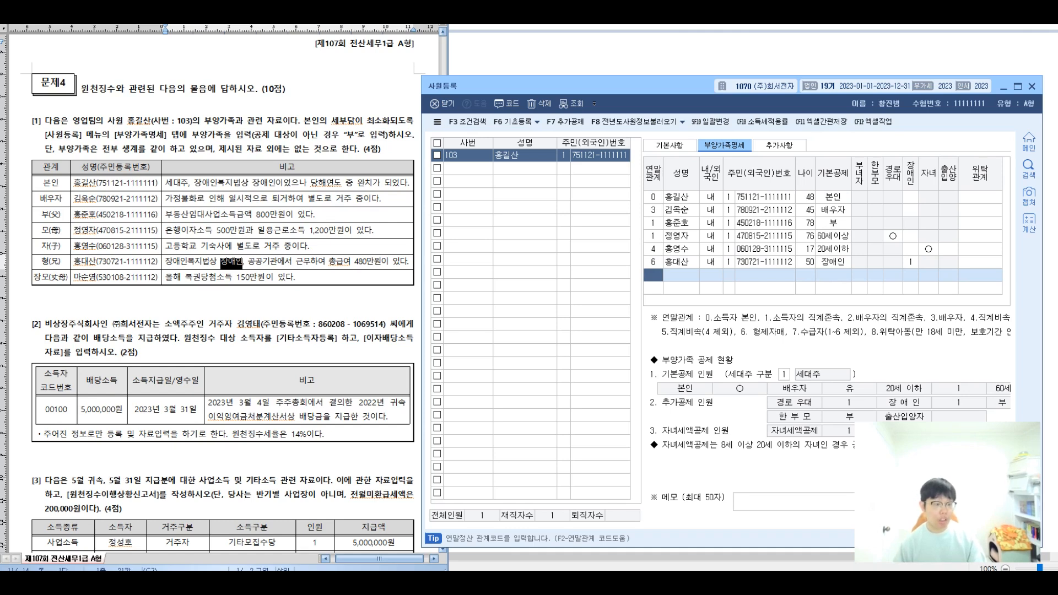
pyautogui.moveTo(184, 278); pyautogui.dragTo(273, 277)
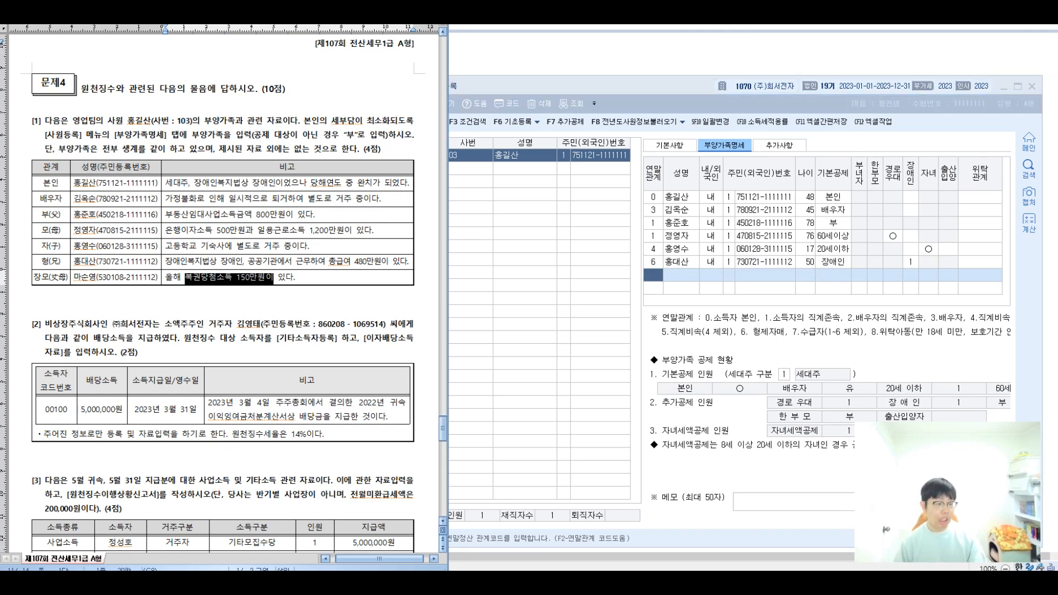
# Add the mother-in-law as relation 2 with her name and resident number, aged 70, 60세이상.
pyautogui.hotkey('alt', 'Tab')
pyautogui.press('F2')
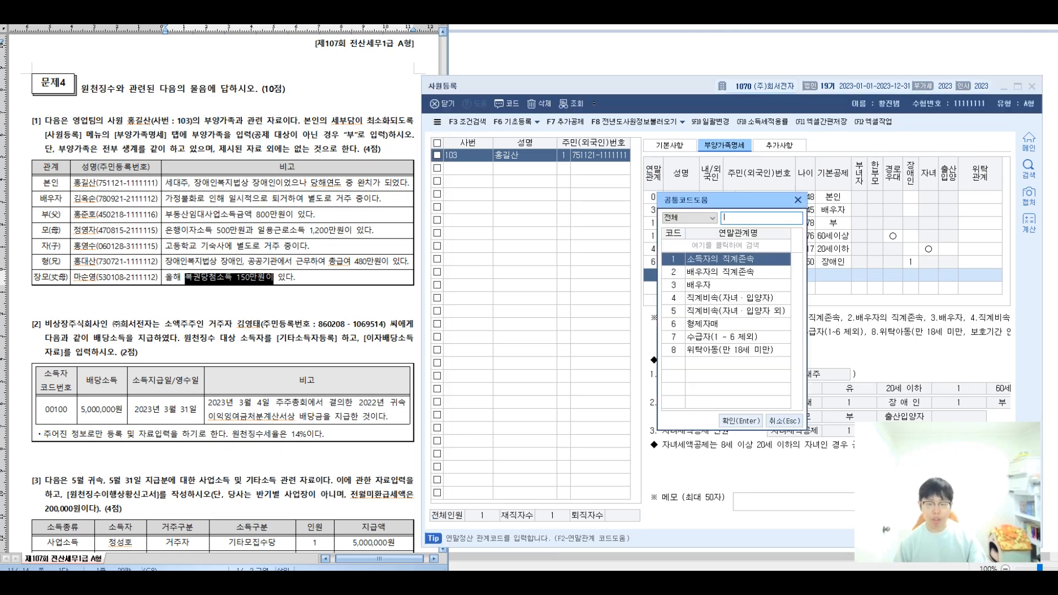
pyautogui.press('Escape')
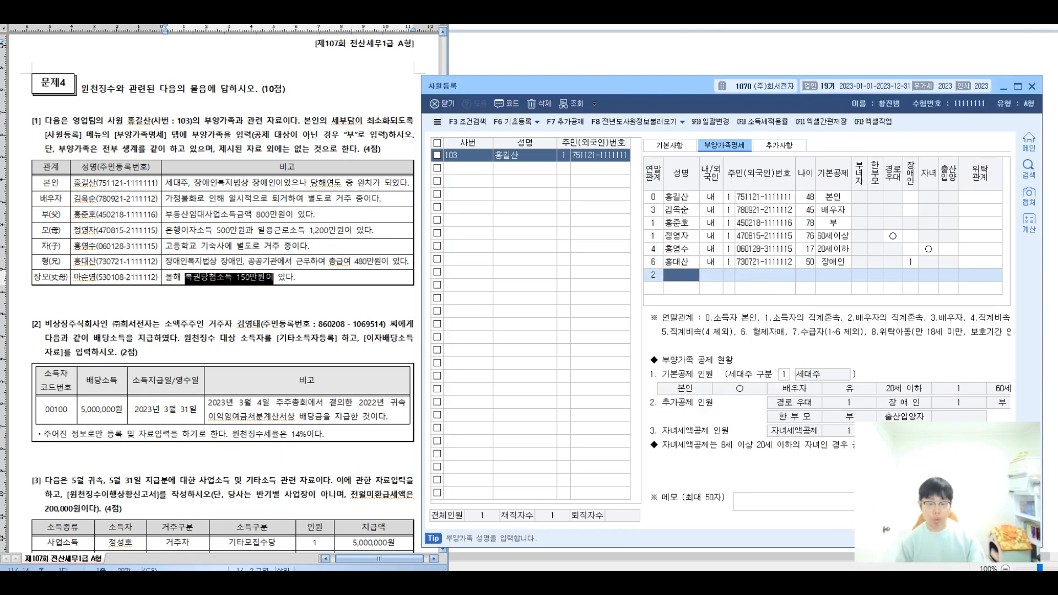
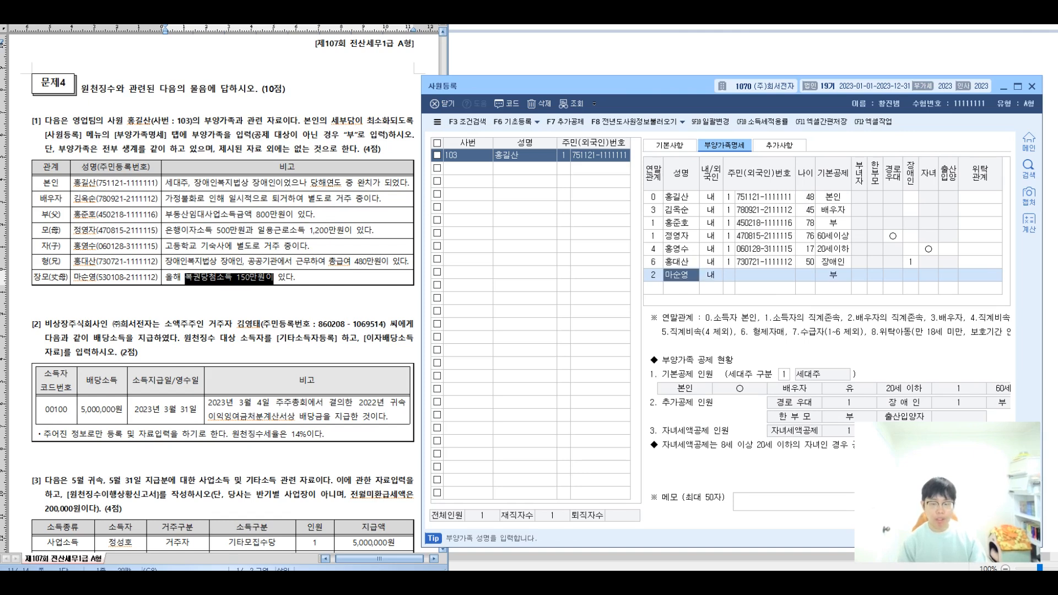
pyautogui.press('Return')
pyautogui.press('Return')
pyautogui.press('Return')
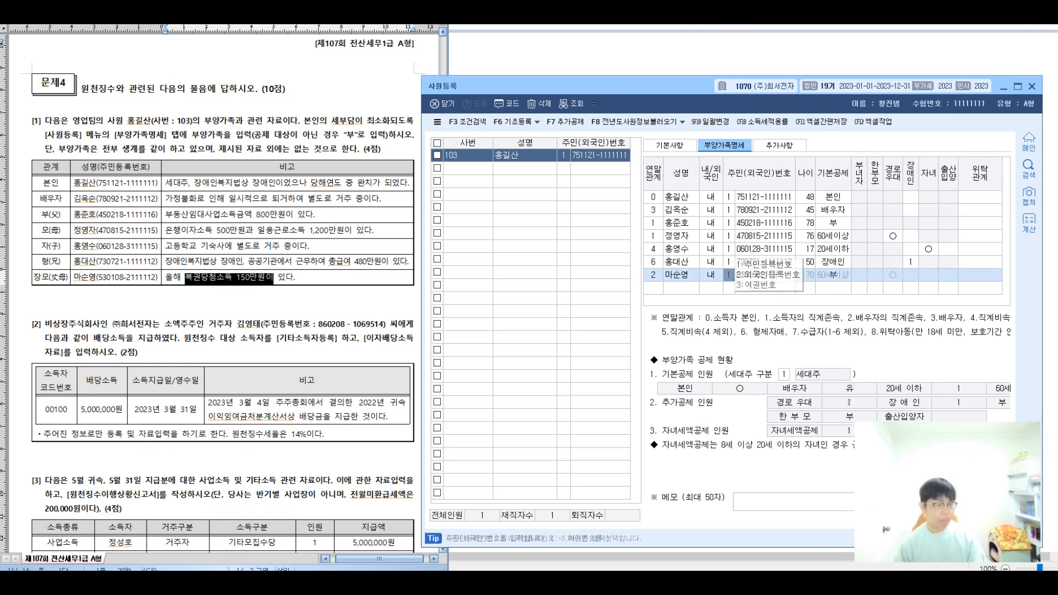
pyautogui.press('Return')
pyautogui.press('Return')
pyautogui.press('Return')
pyautogui.press('Return')
pyautogui.press('Return')
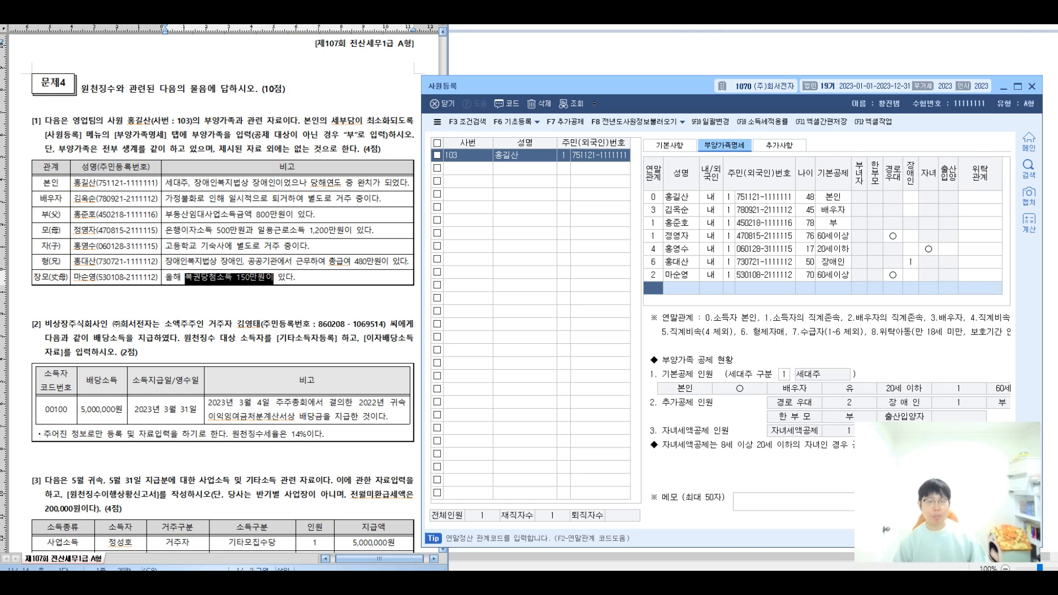
# Highlight the mother-in-law row, lottery income remark and the employee's own row in the problem.
pyautogui.moveTo(50, 277); pyautogui.dragTo(354, 277)
pyautogui.click(353, 277)
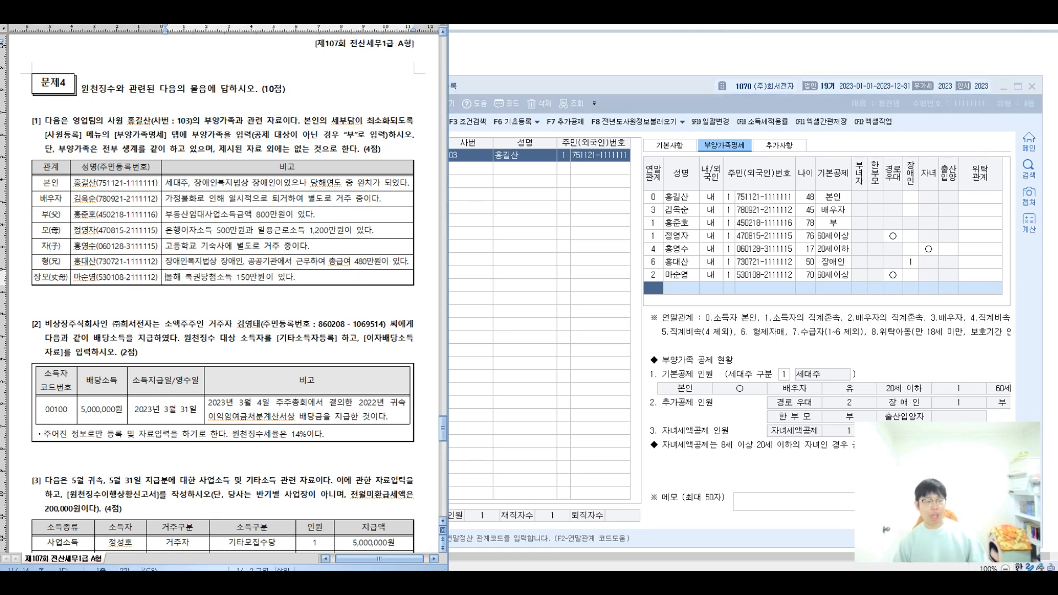
pyautogui.moveTo(166, 277); pyautogui.dragTo(295, 277)
pyautogui.click(295, 277)
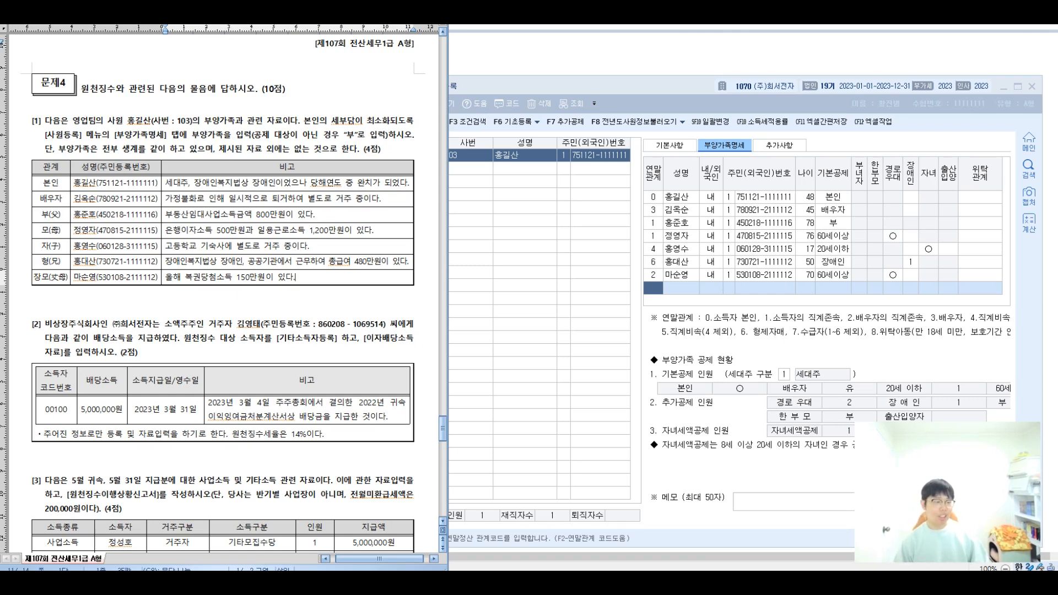
pyautogui.moveTo(52, 183); pyautogui.dragTo(287, 183)
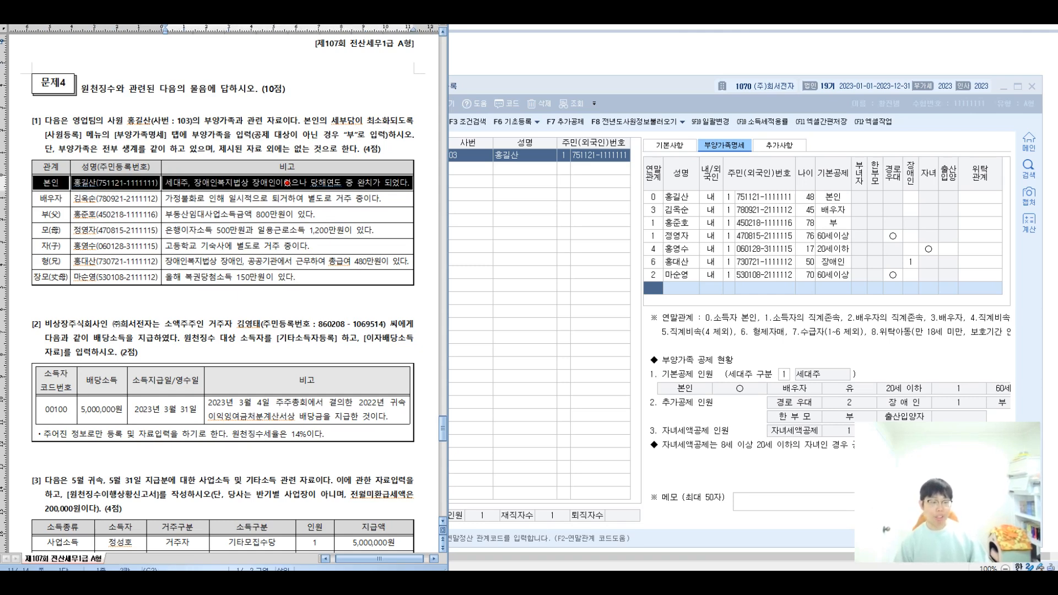
pyautogui.press('Escape')
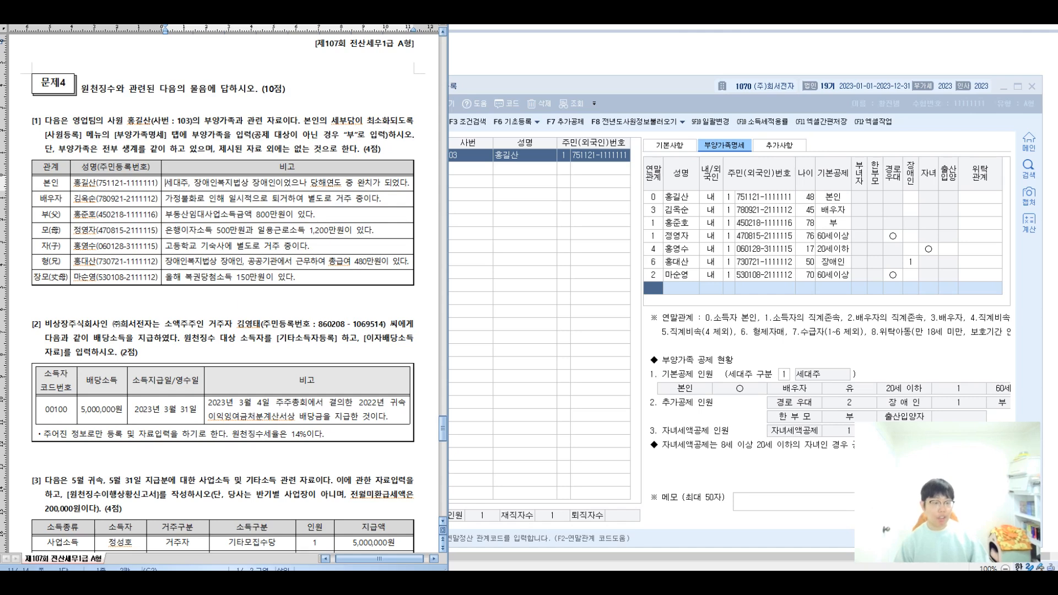
# Mark up the disability remarks, noting two disabled people and that the deduction still applies this year.
pyautogui.moveTo(202, 184); pyautogui.dragTo(275, 183)
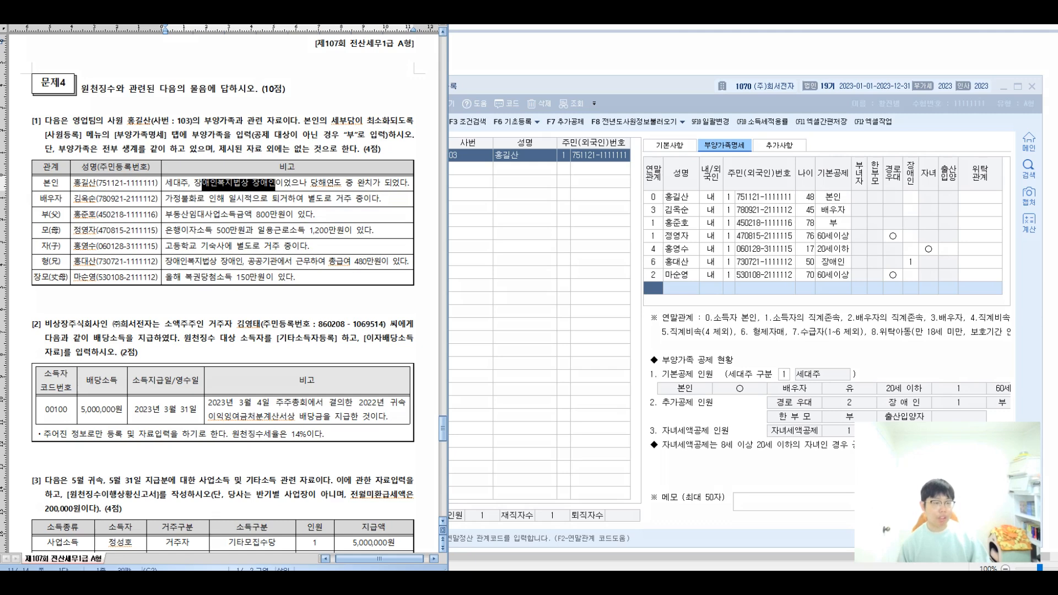
pyautogui.moveTo(223, 196)
pyautogui.mouseDown()
pyautogui.moveTo(205, 188)
pyautogui.moveTo(293, 166)
pyautogui.moveTo(223, 197)
pyautogui.mouseUp()
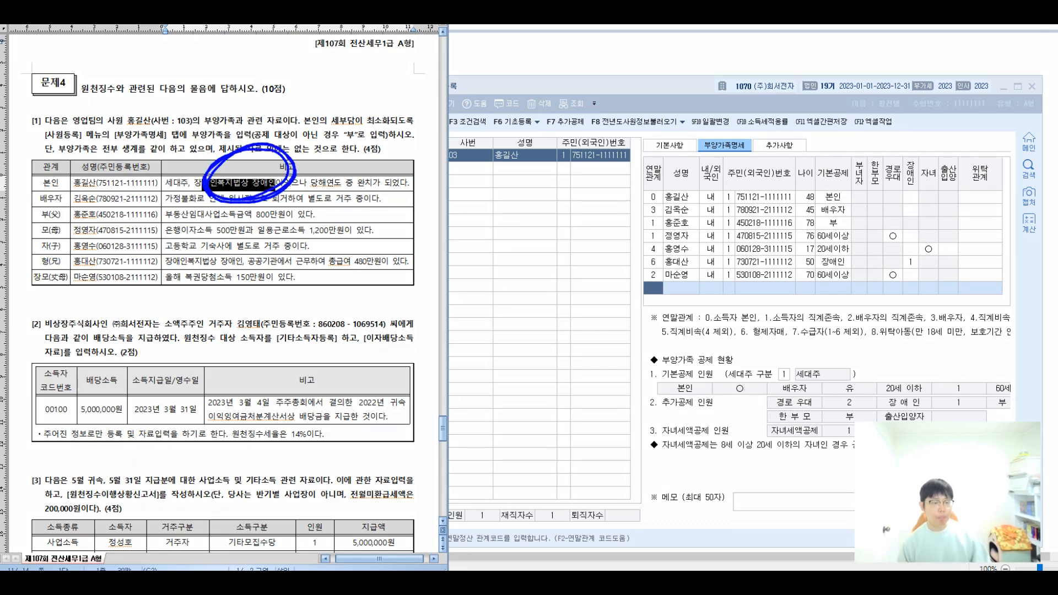
pyautogui.moveTo(309, 168)
pyautogui.mouseDown()
pyautogui.moveTo(348, 160)
pyautogui.moveTo(386, 174)
pyautogui.moveTo(358, 199)
pyautogui.moveTo(386, 163)
pyautogui.mouseUp()
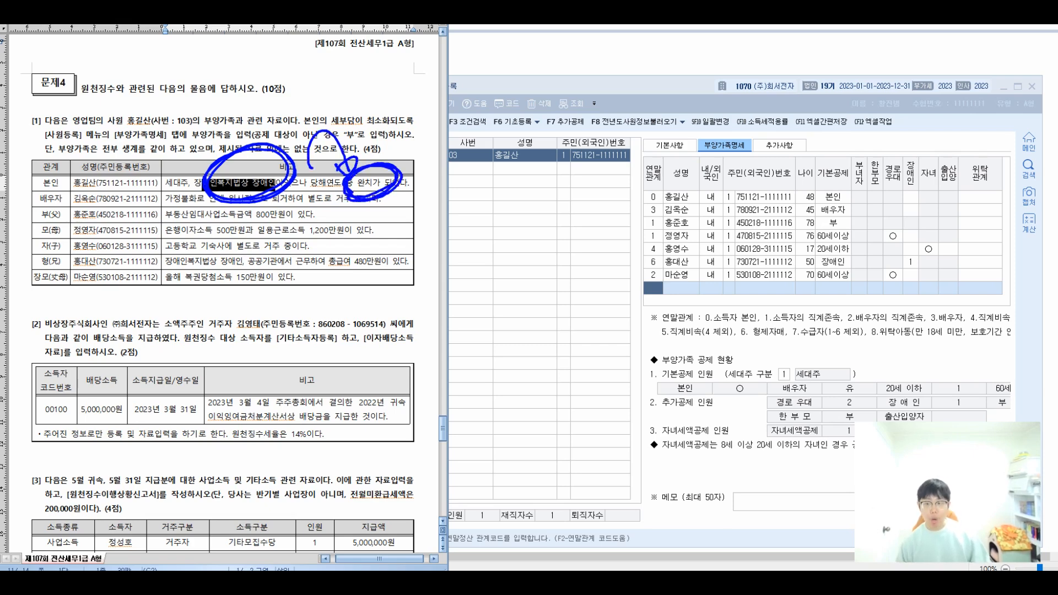
pyautogui.moveTo(226, 203); pyautogui.dragTo(359, 205)
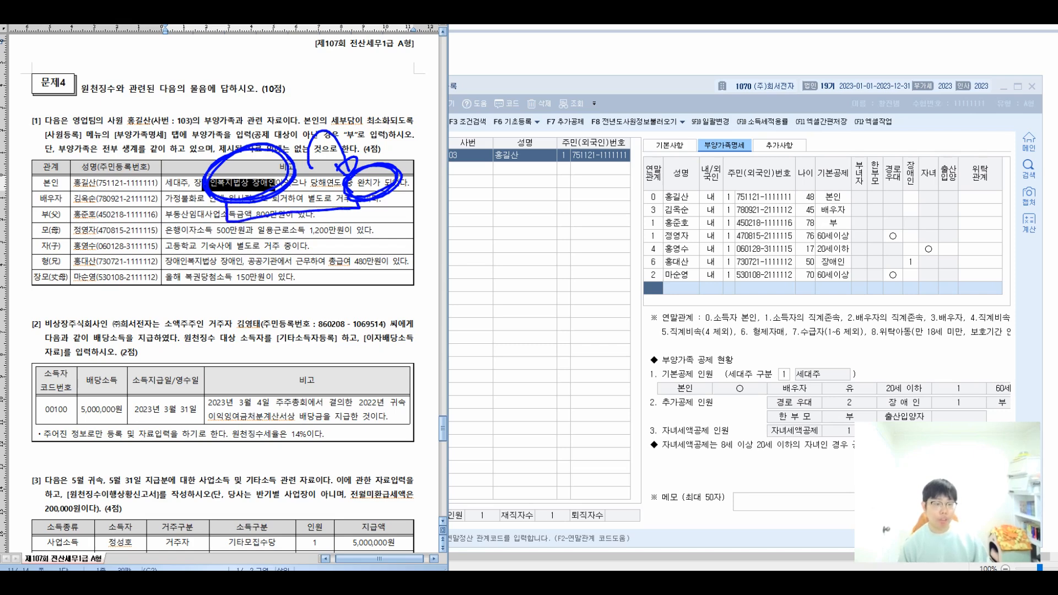
pyautogui.moveTo(300, 220)
pyautogui.mouseDown()
pyautogui.moveTo(461, 297)
pyautogui.moveTo(505, 301)
pyautogui.moveTo(539, 287)
pyautogui.moveTo(576, 303)
pyautogui.mouseUp()
pyautogui.moveTo(436, 339)
pyautogui.mouseDown()
pyautogui.moveTo(474, 356)
pyautogui.moveTo(488, 343)
pyautogui.moveTo(529, 370)
pyautogui.moveTo(567, 353)
pyautogui.moveTo(588, 358)
pyautogui.mouseUp()
pyautogui.moveTo(592, 328); pyautogui.dragTo(594, 394)
pyautogui.moveTo(613, 344); pyautogui.dragTo(626, 364)
pyautogui.moveTo(632, 335)
pyautogui.mouseDown()
pyautogui.moveTo(634, 370)
pyautogui.moveTo(642, 353)
pyautogui.mouseUp()
pyautogui.moveTo(647, 338); pyautogui.dragTo(666, 369)
pyautogui.moveTo(675, 335); pyautogui.dragTo(678, 364)
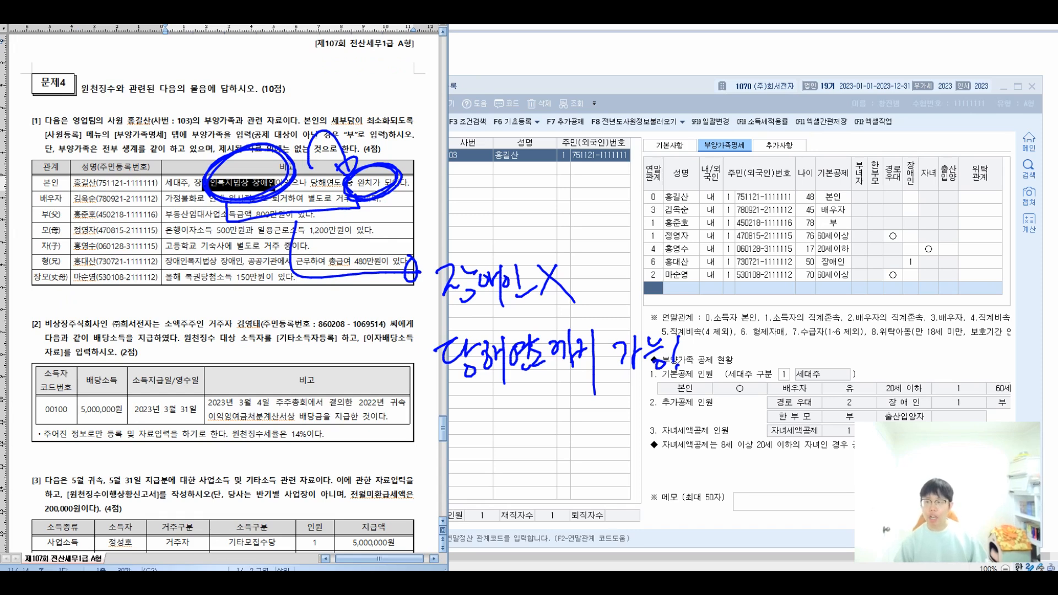
# Set disability code 1 (장애인복지법) on the employee's own 본인 row.
pyautogui.click(911, 197)
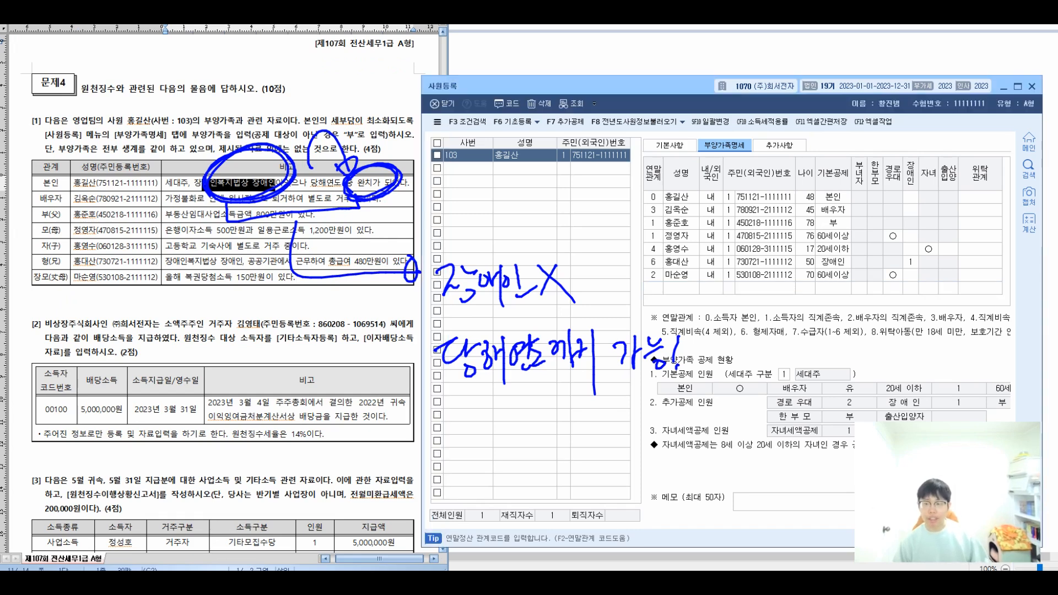
pyautogui.write('1')
pyautogui.press('Return')
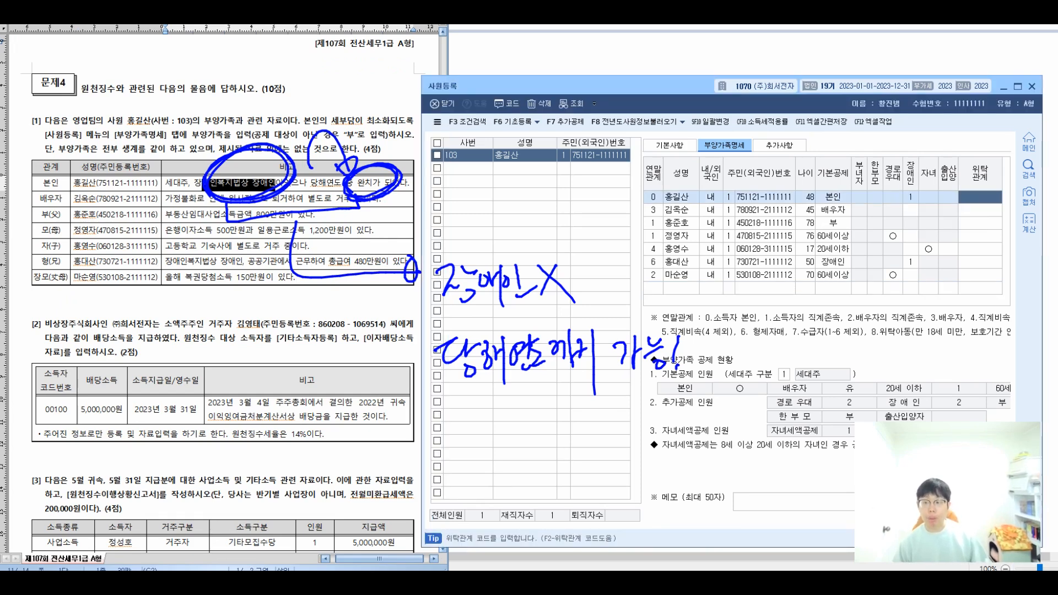